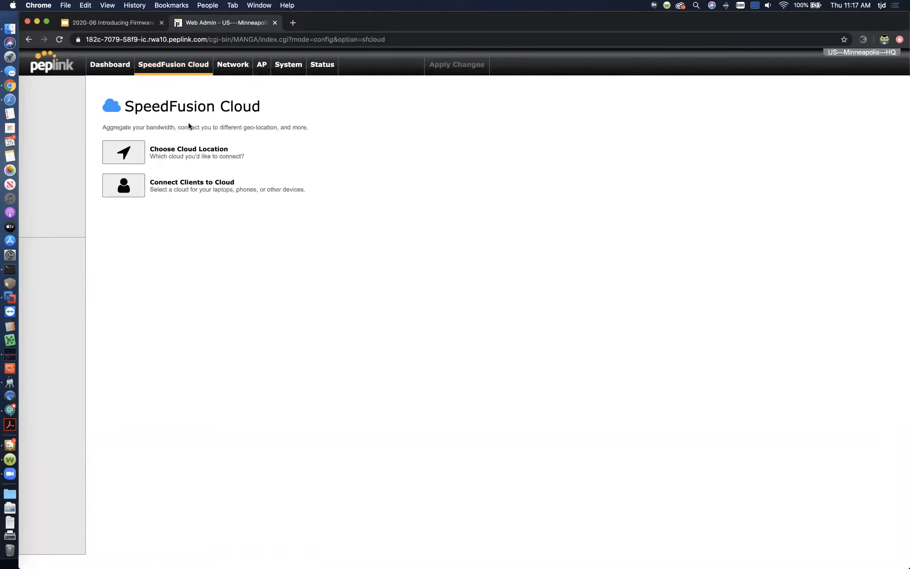
Step: Open the cloud location list and delete the SFC-SFO and SFC-NYC profiles, accepting the outbound policy changes
{"action": "left_click", "coordinate": [126, 156]}
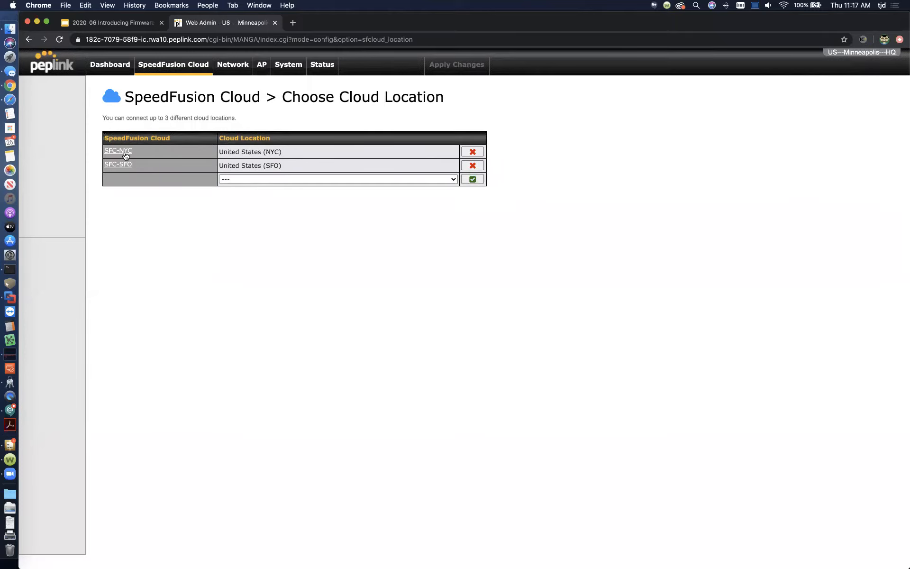
{"action": "left_click", "coordinate": [474, 166]}
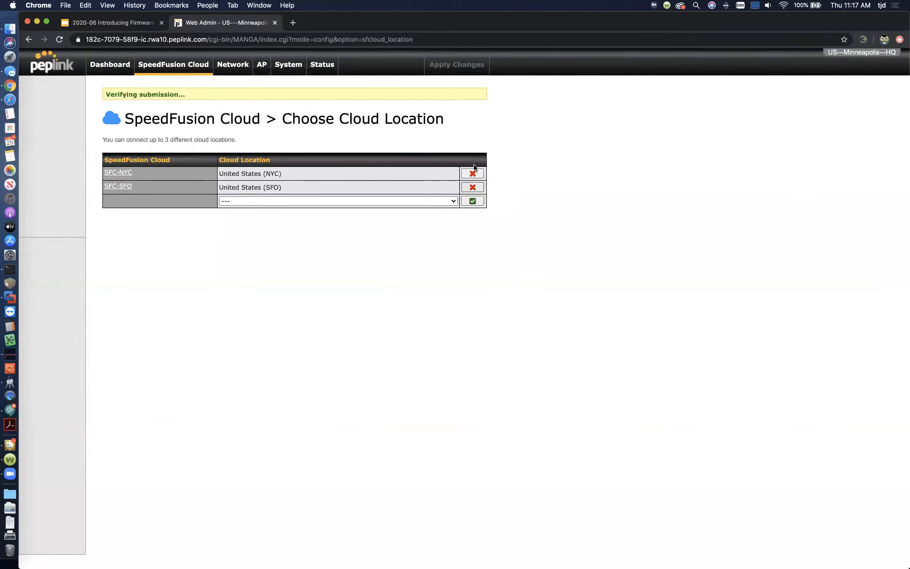
{"action": "left_click", "coordinate": [545, 338]}
{"action": "left_click", "coordinate": [472, 174]}
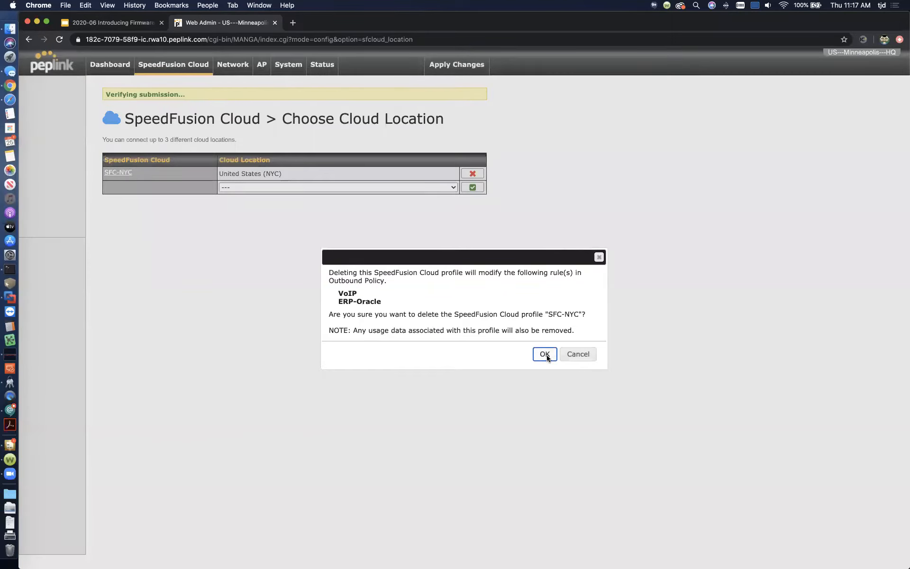
{"action": "left_click", "coordinate": [545, 355]}
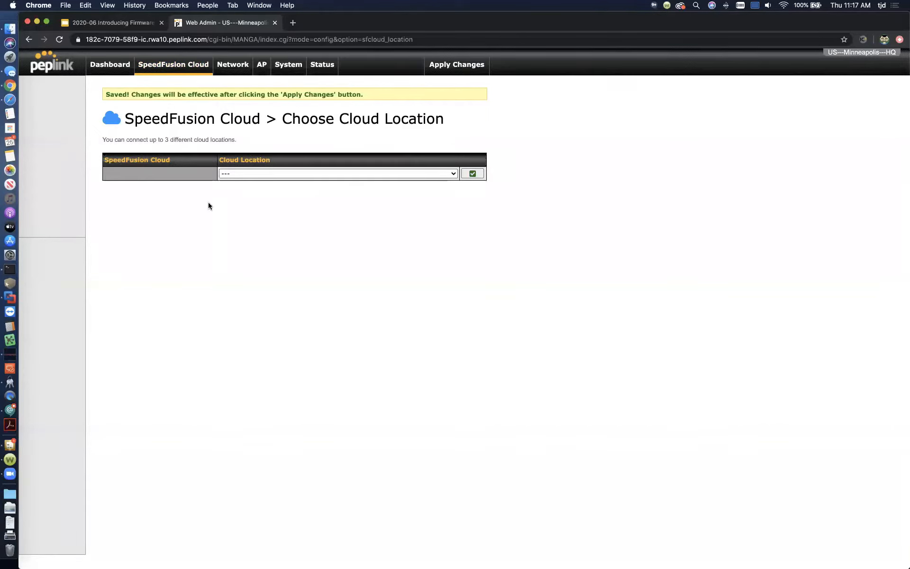
{"action": "left_click", "coordinate": [444, 175]}
{"action": "left_click", "coordinate": [260, 181]}
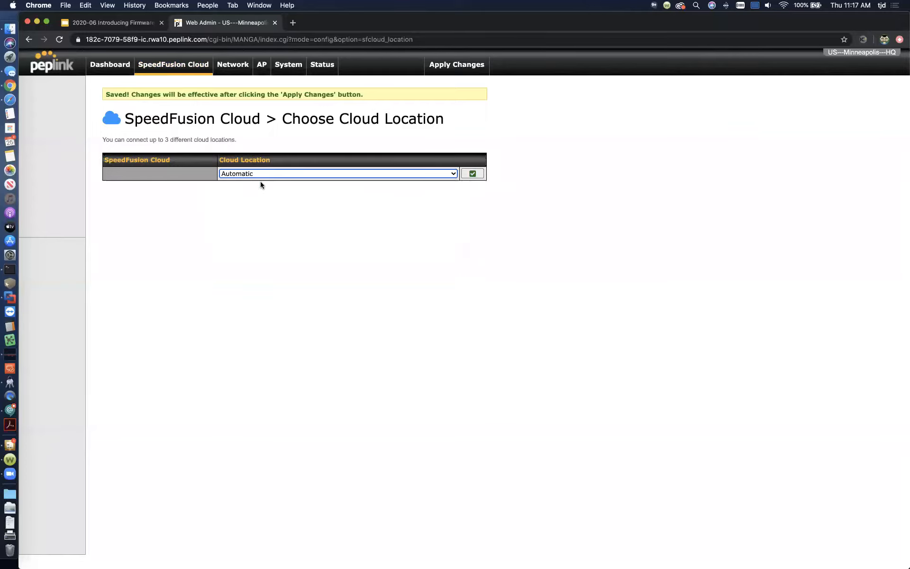
{"action": "left_click", "coordinate": [365, 213]}
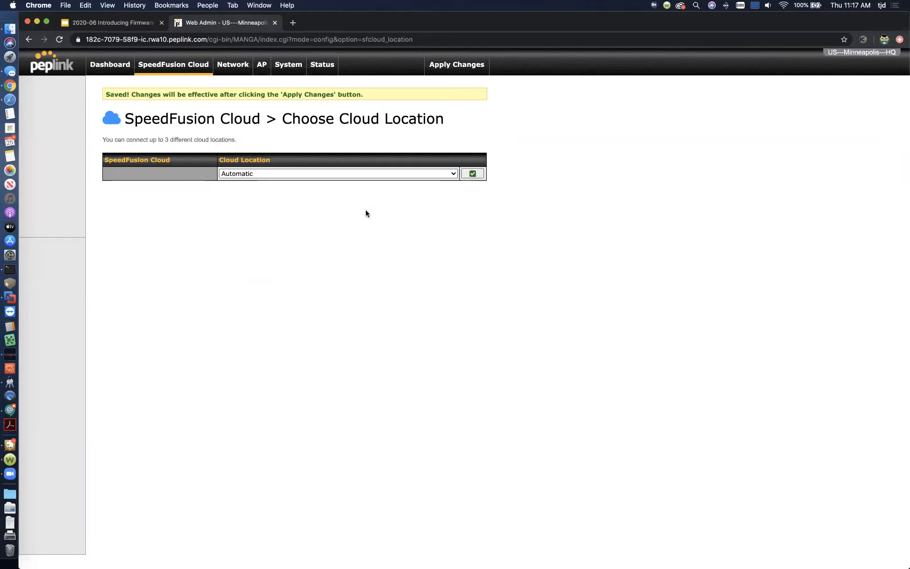
Step: Add United States (NYC) as a SpeedFusion Cloud location
{"action": "left_click", "coordinate": [441, 174]}
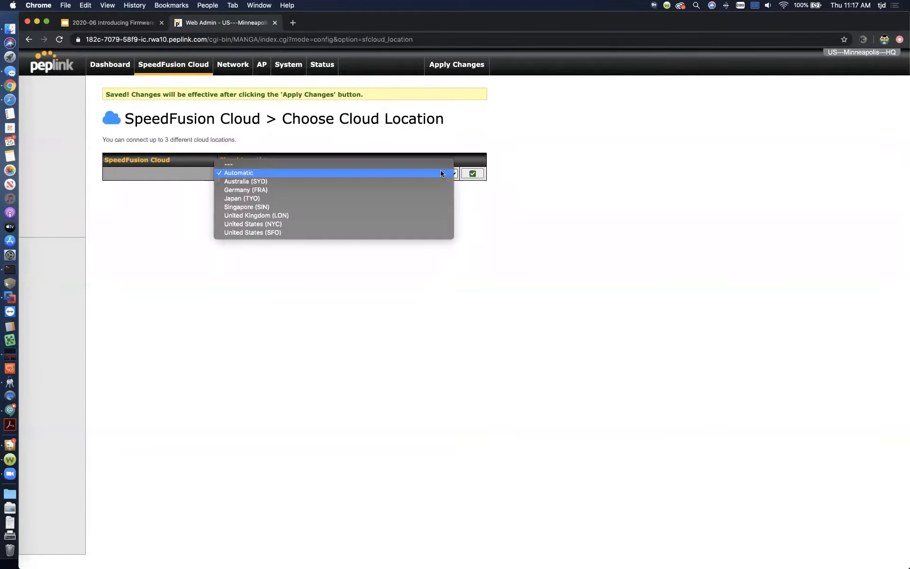
{"action": "left_click", "coordinate": [299, 225]}
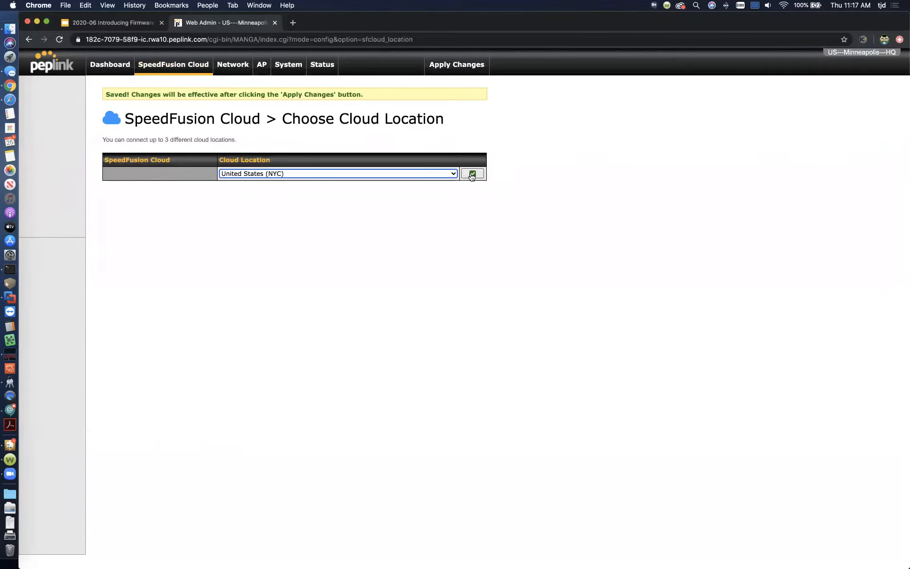
{"action": "left_click", "coordinate": [472, 175]}
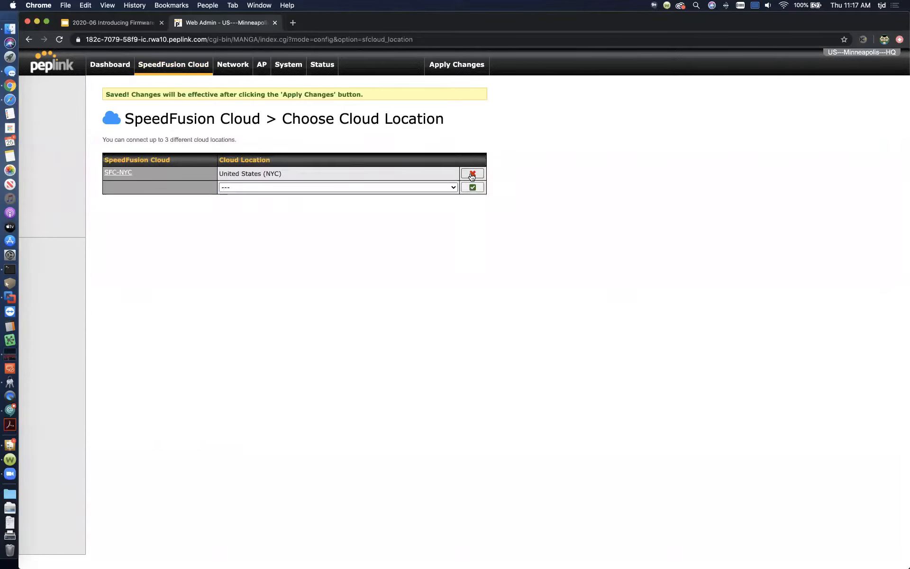
Step: Add Japan (TYO) and United Kingdom (LON) as further cloud locations and apply the changes
{"action": "left_click", "coordinate": [450, 188]}
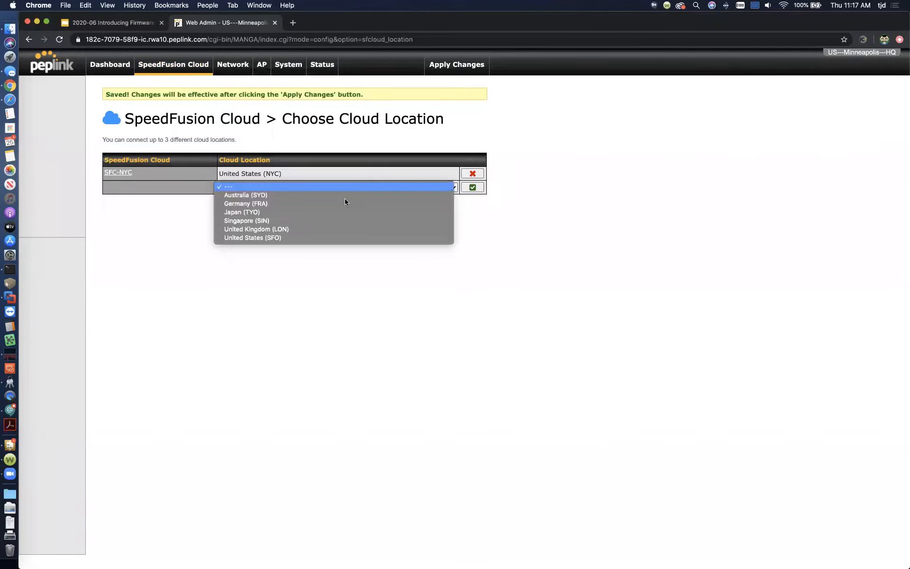
{"action": "left_click", "coordinate": [309, 212]}
{"action": "left_click", "coordinate": [474, 188]}
{"action": "left_click", "coordinate": [424, 203]}
{"action": "left_click", "coordinate": [379, 204]}
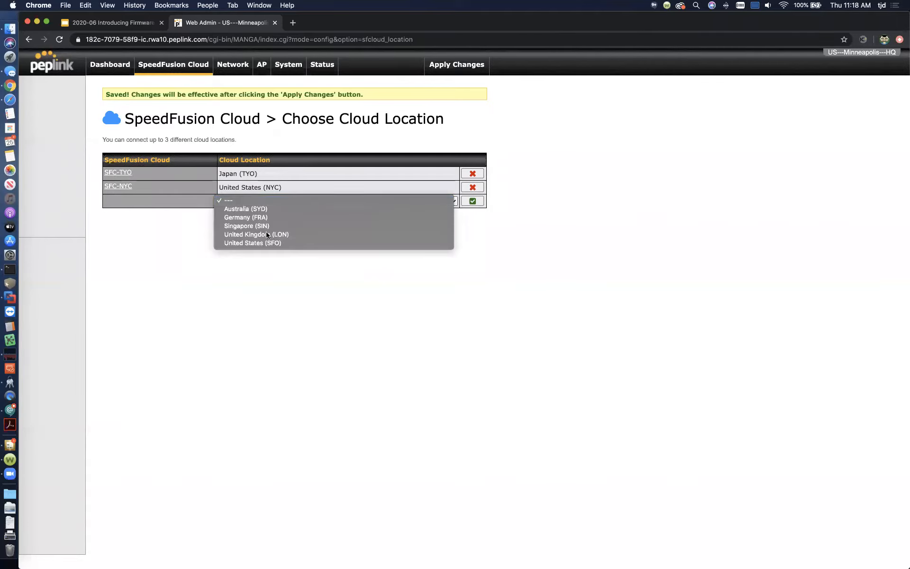
{"action": "left_click", "coordinate": [259, 234]}
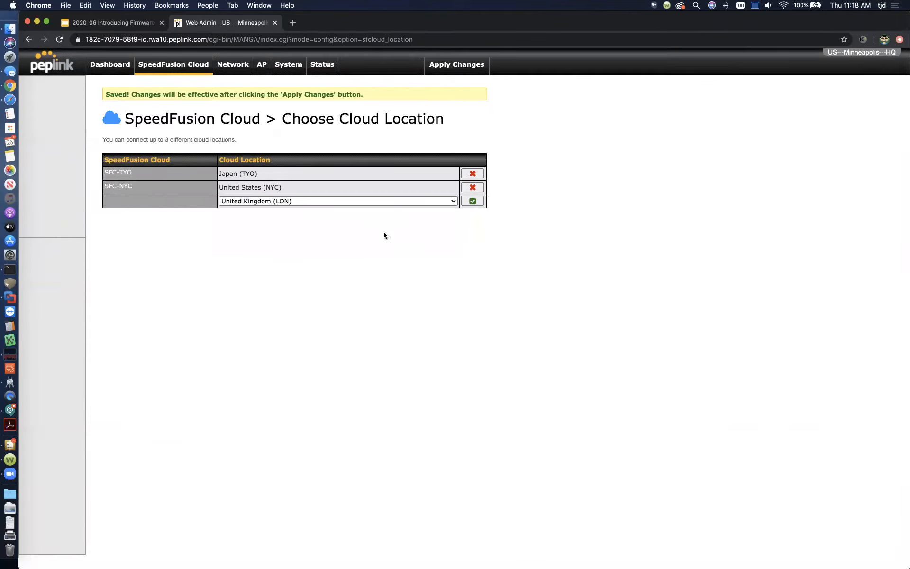
{"action": "left_click", "coordinate": [483, 202]}
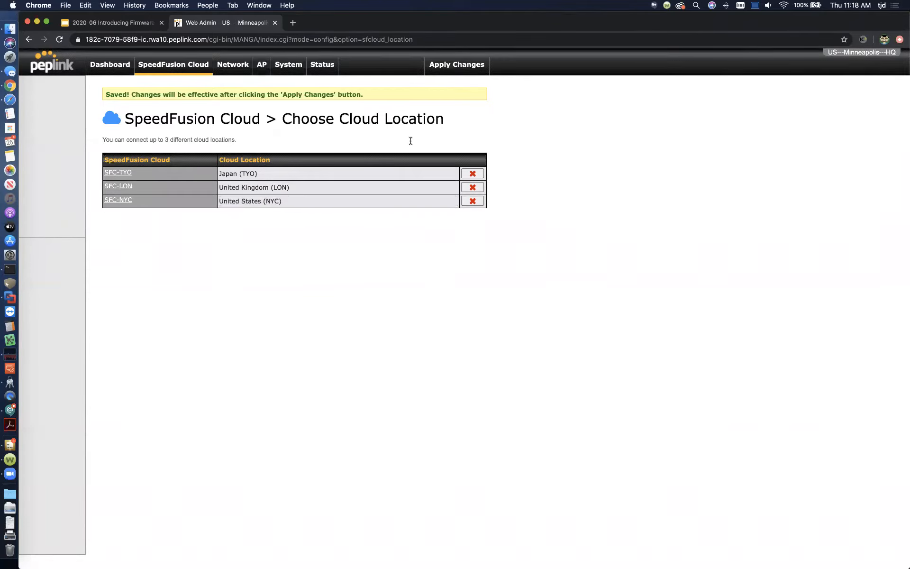
{"action": "left_click", "coordinate": [466, 64]}
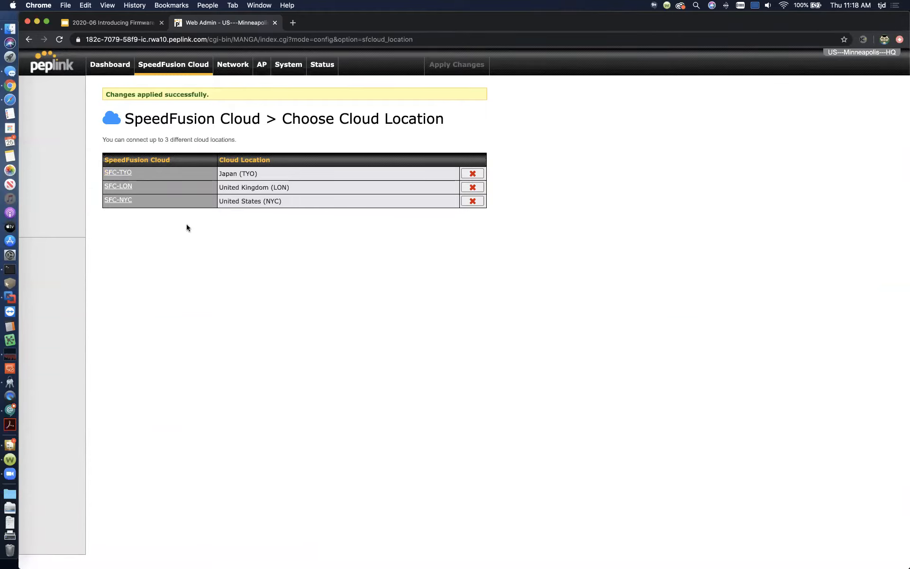
Step: Open the SFC-NYC profile and name its default tunnel "Hot Failover"
{"action": "left_click", "coordinate": [119, 202]}
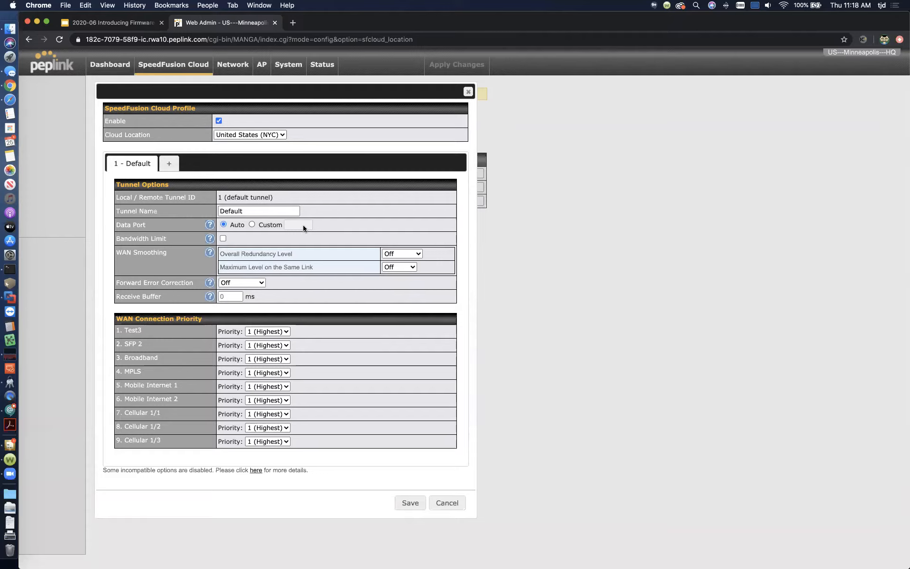
{"action": "left_click", "coordinate": [271, 211]}
{"action": "double_click", "coordinate": [270, 211]}
{"action": "type", "text": "Hot Failover"}
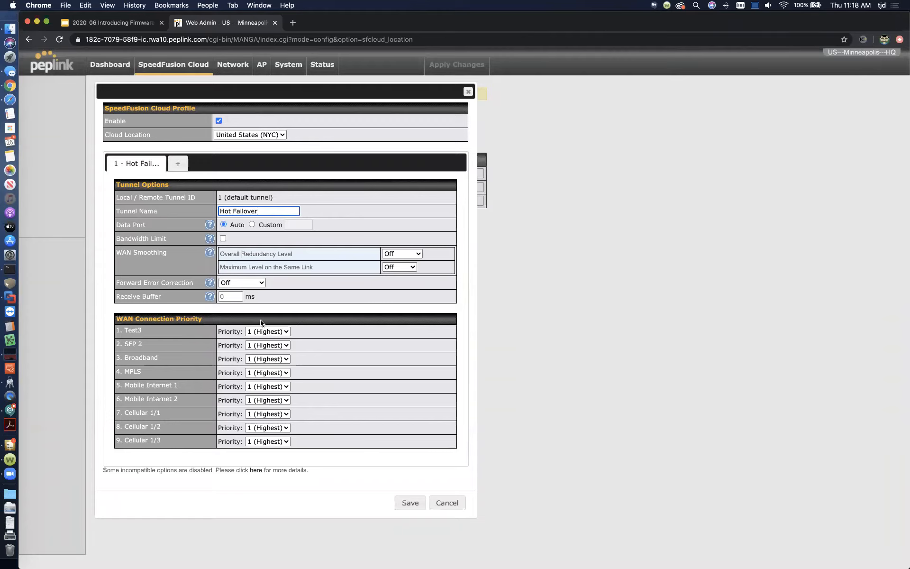
Step: Turn off the WAN connection priority for Test3, SFP 2, MPLS, Mobile Internet 1 and Mobile Internet 2 in the Hot Failover tunnel
{"action": "left_click", "coordinate": [287, 333]}
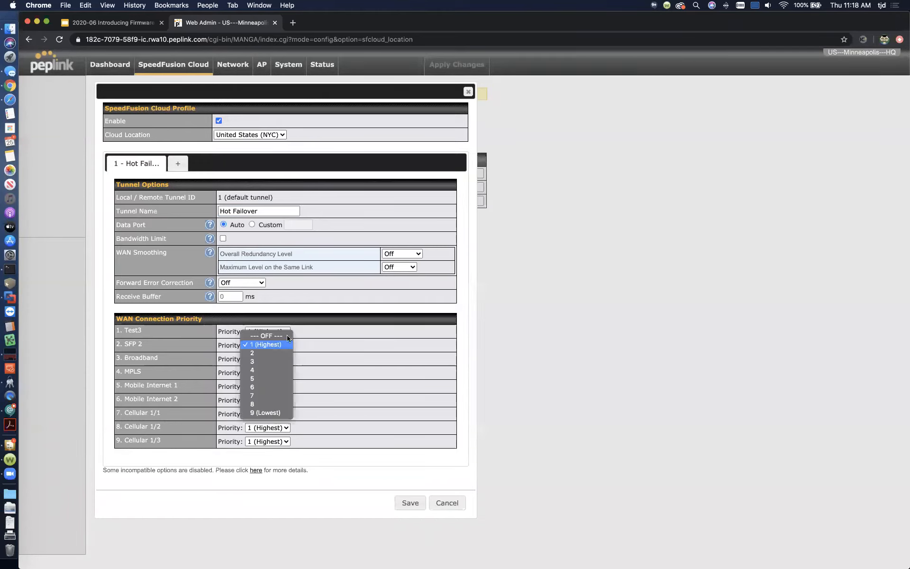
{"action": "left_click", "coordinate": [287, 336]}
{"action": "left_click", "coordinate": [284, 331]}
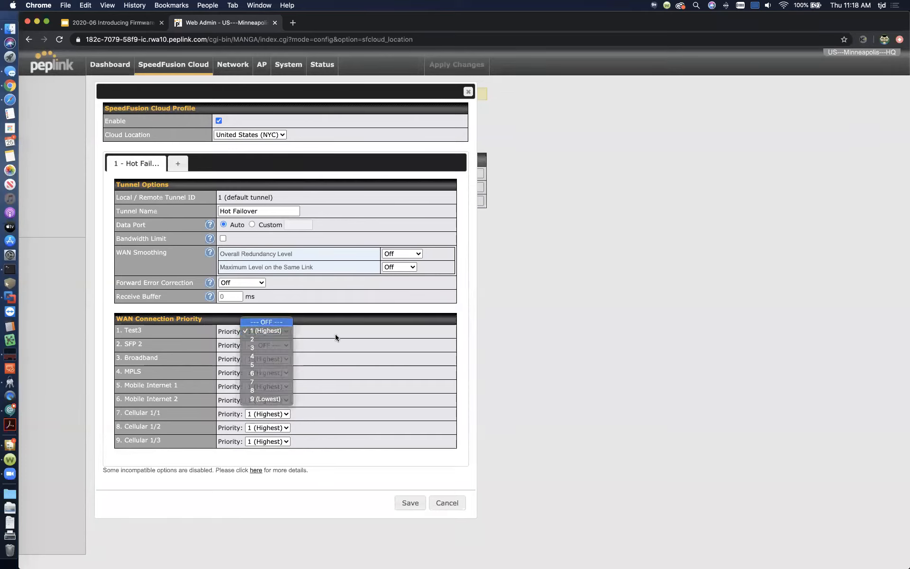
{"action": "key", "text": "Return"}
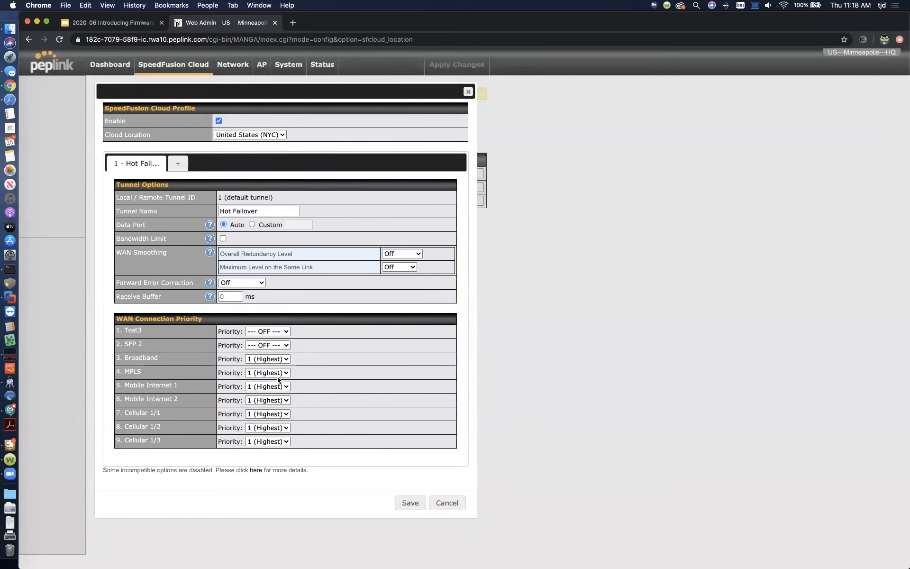
{"action": "left_click", "coordinate": [284, 373]}
{"action": "key", "text": "Up"}
{"action": "key", "text": "Return"}
{"action": "left_click", "coordinate": [285, 387]}
{"action": "key", "text": "Up"}
{"action": "key", "text": "Return"}
{"action": "left_click", "coordinate": [283, 401]}
{"action": "key", "text": "Up"}
{"action": "key", "text": "Return"}
{"action": "left_click", "coordinate": [316, 405]}
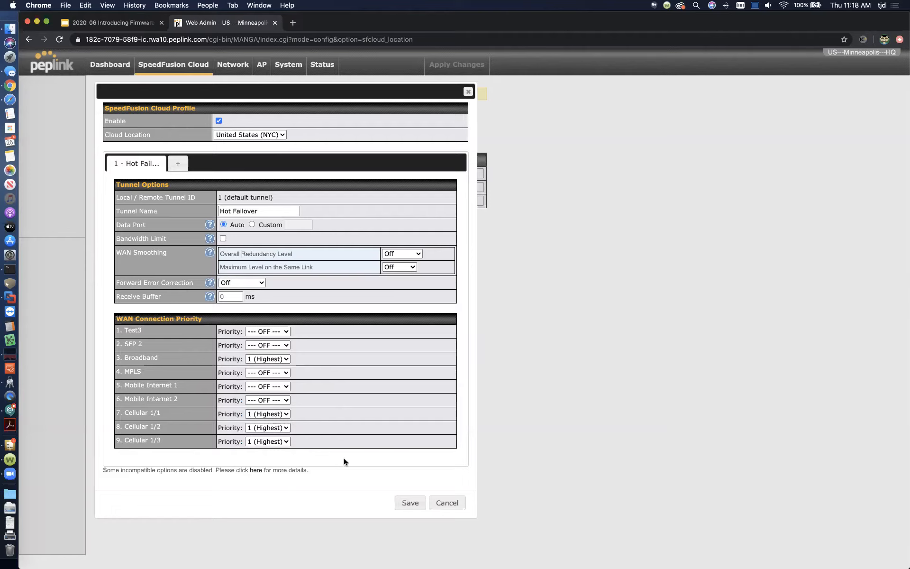
Step: Set the WAN connection priority of Cellular 1/1, Cellular 1/2 and Cellular 1/3 to 2
{"action": "left_click", "coordinate": [277, 415]}
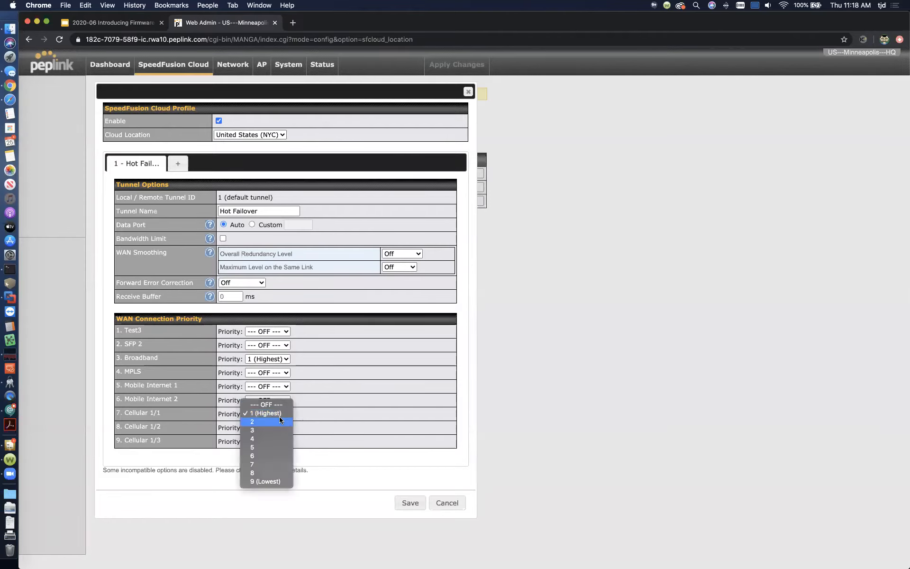
{"action": "left_click", "coordinate": [274, 424]}
{"action": "left_click", "coordinate": [274, 425]}
{"action": "left_click", "coordinate": [278, 438]}
{"action": "left_click", "coordinate": [280, 442]}
{"action": "left_click", "coordinate": [275, 452]}
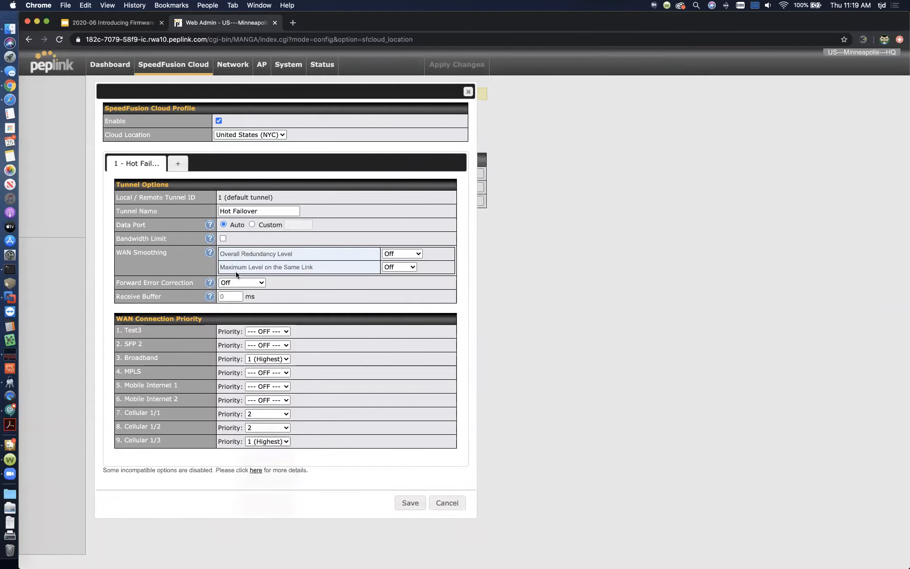
{"action": "left_click", "coordinate": [328, 497]}
Step: Add a second tunnel to the SFC-NYC profile and name it "WAN Smooting"
{"action": "left_click", "coordinate": [179, 165]}
{"action": "left_click", "coordinate": [243, 211]}
{"action": "type", "text": "WAN Smooting"}
{"action": "left_click", "coordinate": [364, 248]}
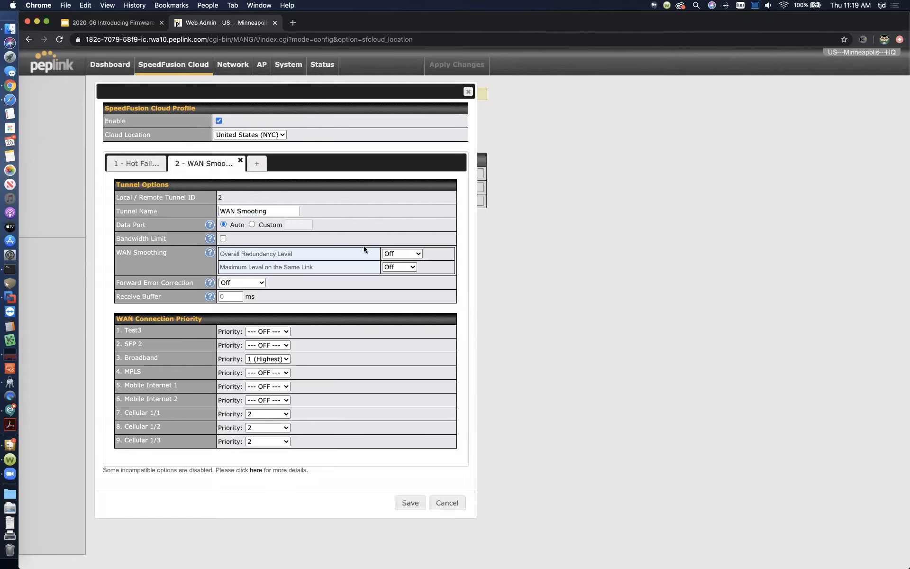
Step: Set the second tunnel's WAN Smoothing overall redundancy level to Normal and consult the WAN Smoothing help
{"action": "left_click", "coordinate": [421, 255]}
{"action": "left_click", "coordinate": [408, 265]}
{"action": "left_click", "coordinate": [208, 255]}
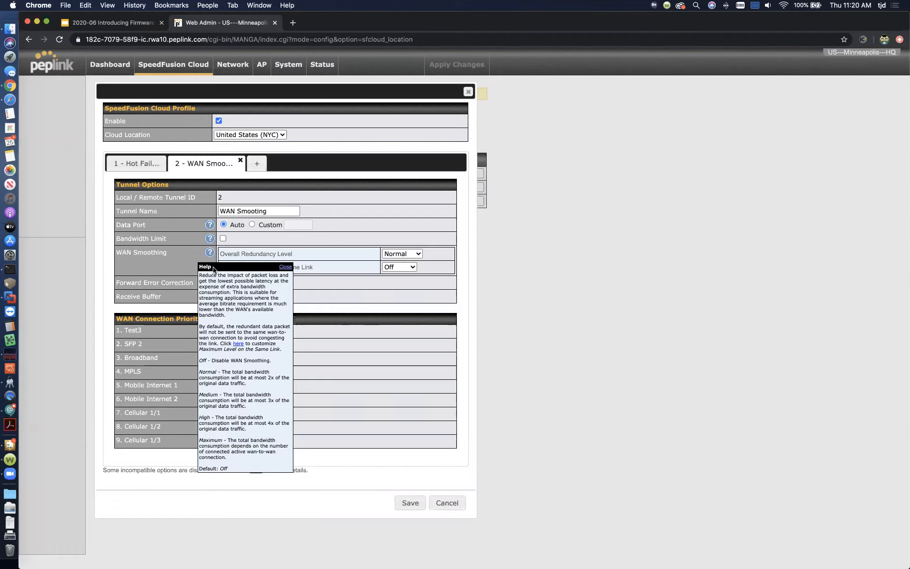
{"action": "left_click", "coordinate": [283, 268]}
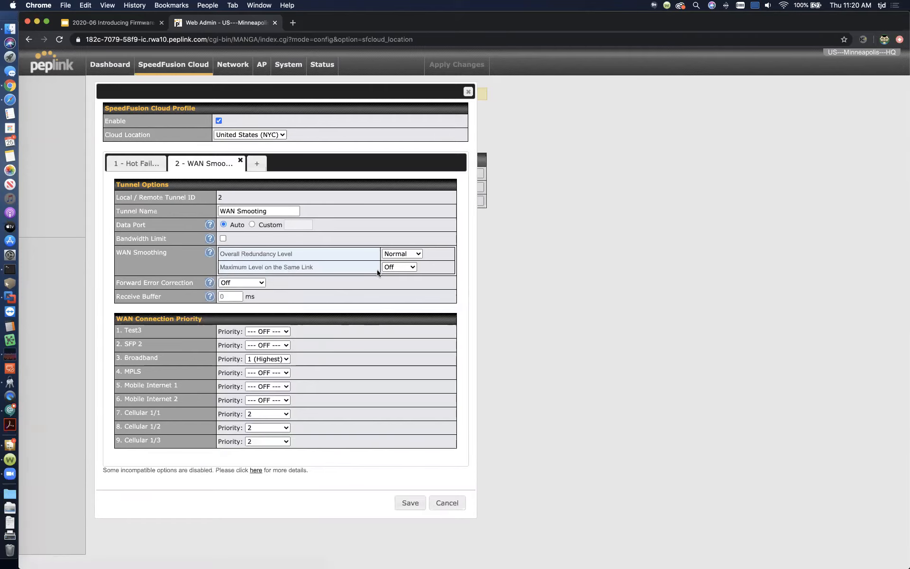
Step: Add a third tunnel named "FEC" with Forward Error Correction set to Low
{"action": "left_click", "coordinate": [258, 164]}
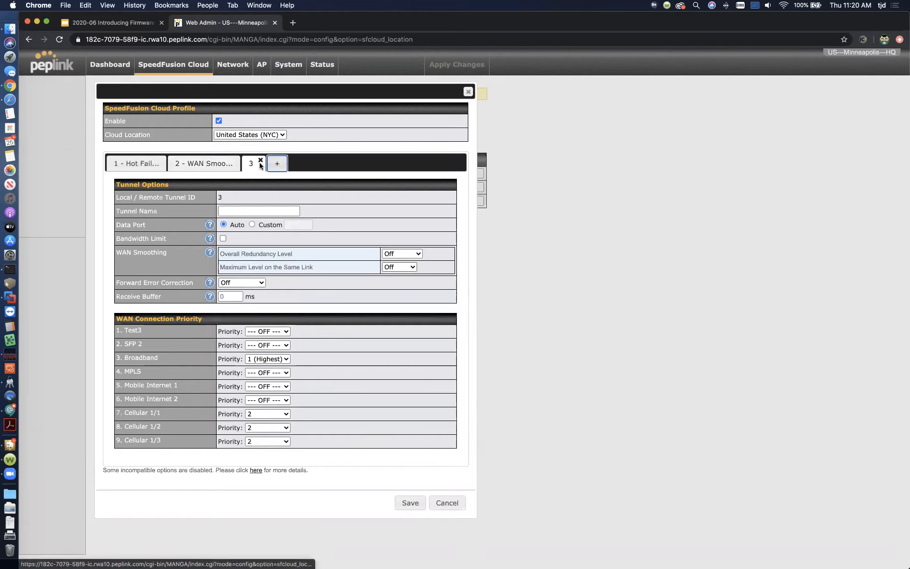
{"action": "left_click", "coordinate": [279, 211]}
{"action": "type", "text": "FEC"}
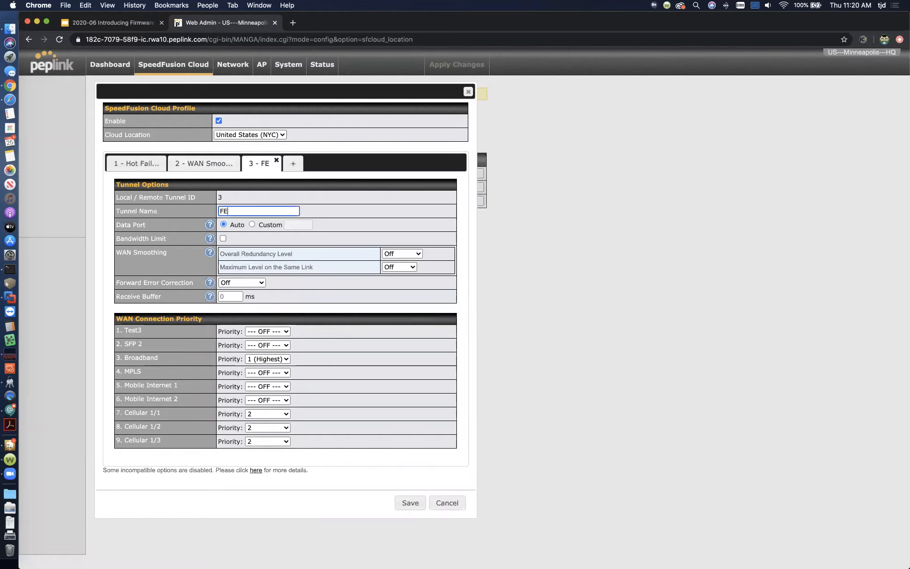
{"action": "left_click", "coordinate": [237, 283]}
{"action": "left_click", "coordinate": [245, 290]}
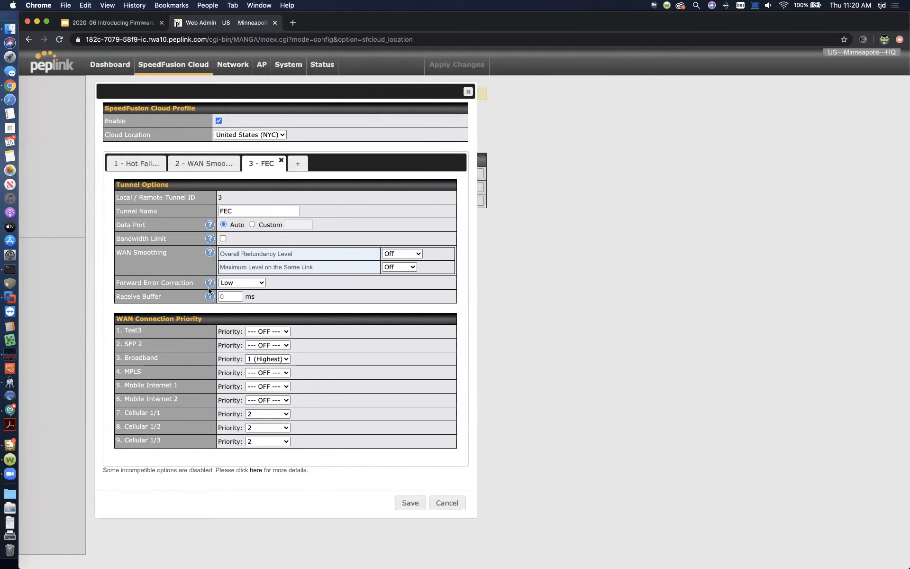
{"action": "mouse_move", "coordinate": [207, 285]}
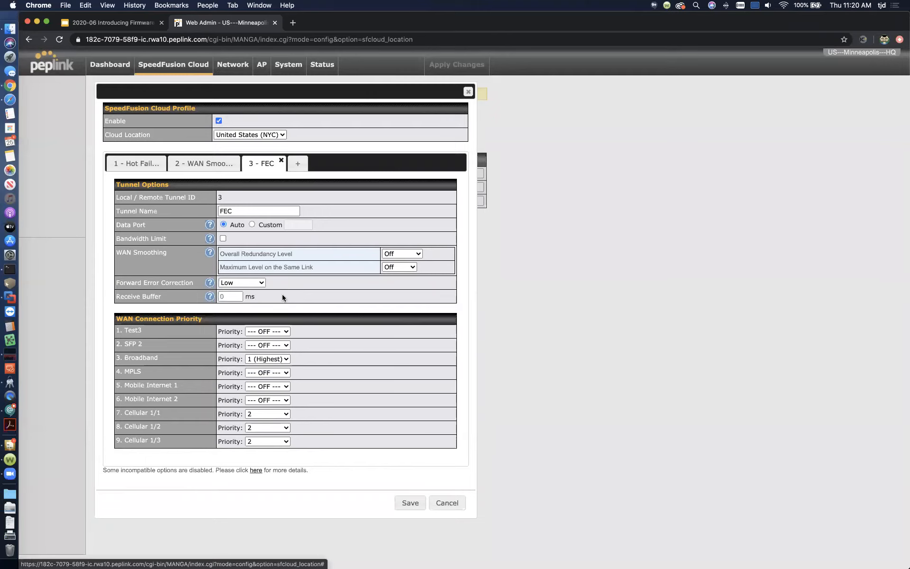
{"action": "left_click", "coordinate": [283, 298]}
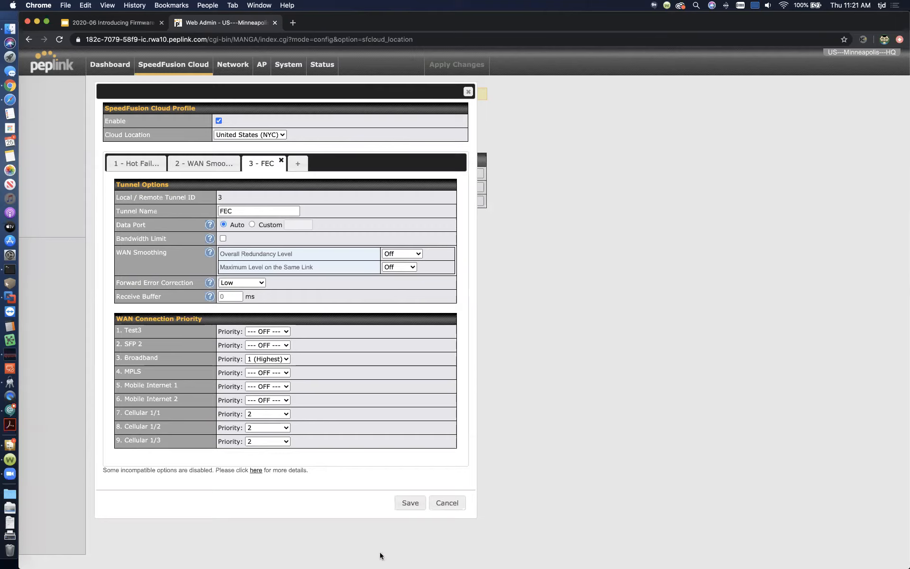
Step: Save the SFC-NYC profile and apply the changes to the router
{"action": "left_click", "coordinate": [404, 505]}
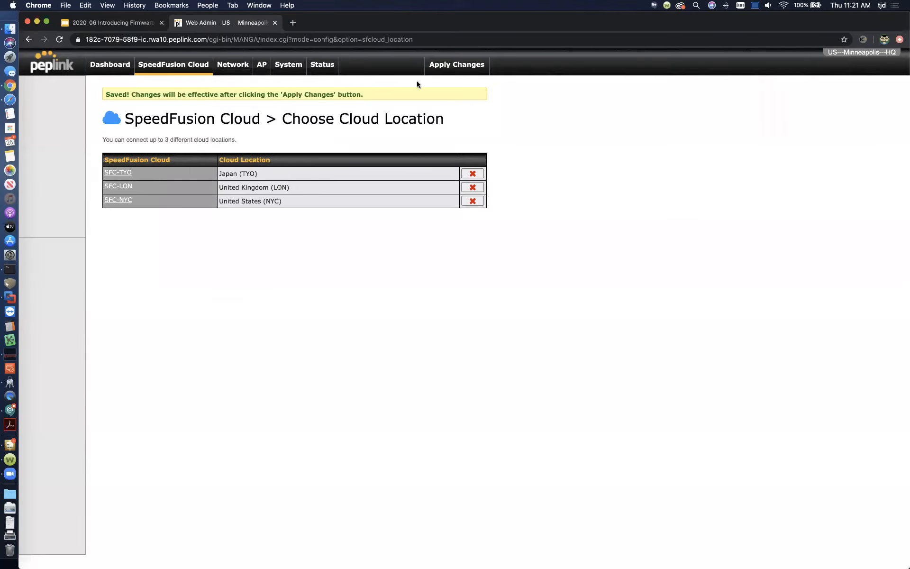
{"action": "left_click", "coordinate": [456, 64]}
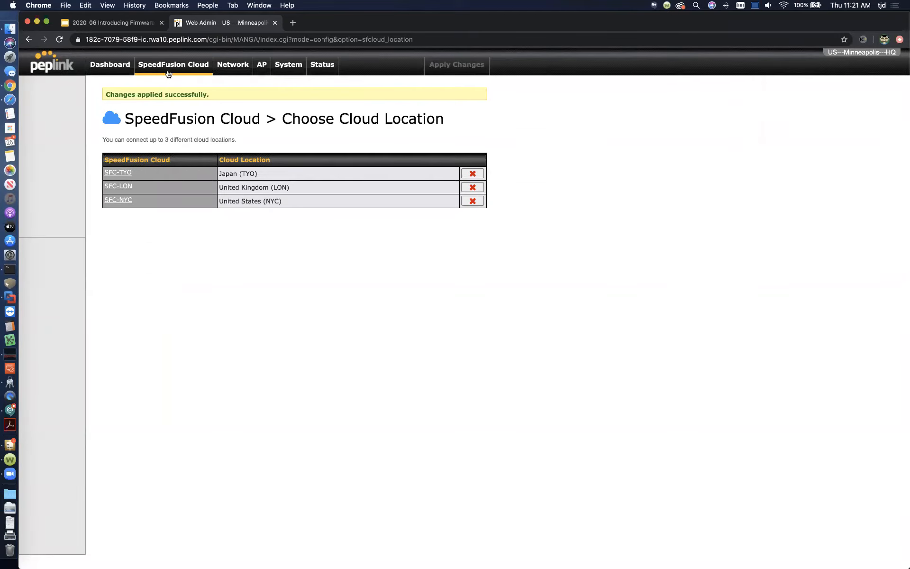
Step: Open the assignment of clients to clouds, try ap-one-60f1 as the client for Japan (TYO), and clear the selection again
{"action": "left_click", "coordinate": [176, 70]}
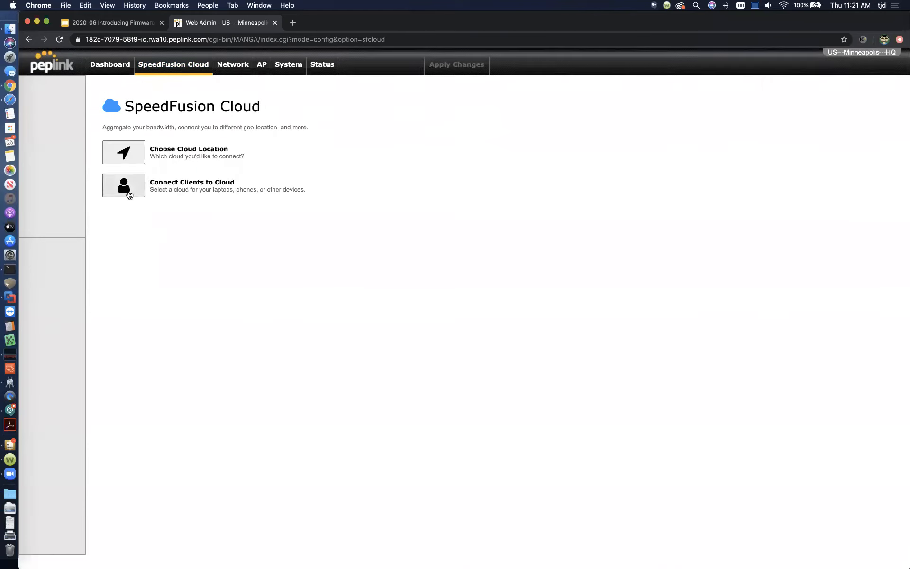
{"action": "left_click", "coordinate": [128, 194]}
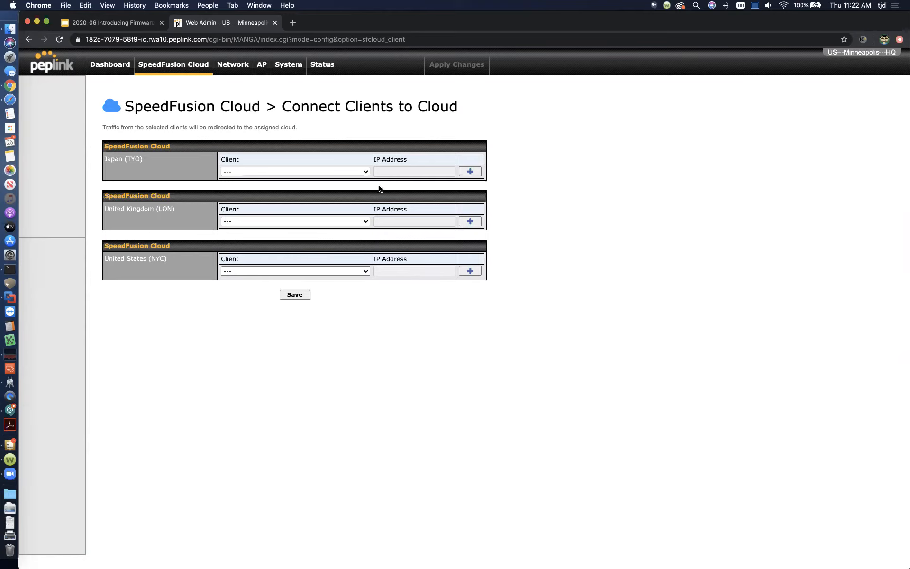
{"action": "left_click", "coordinate": [303, 172]}
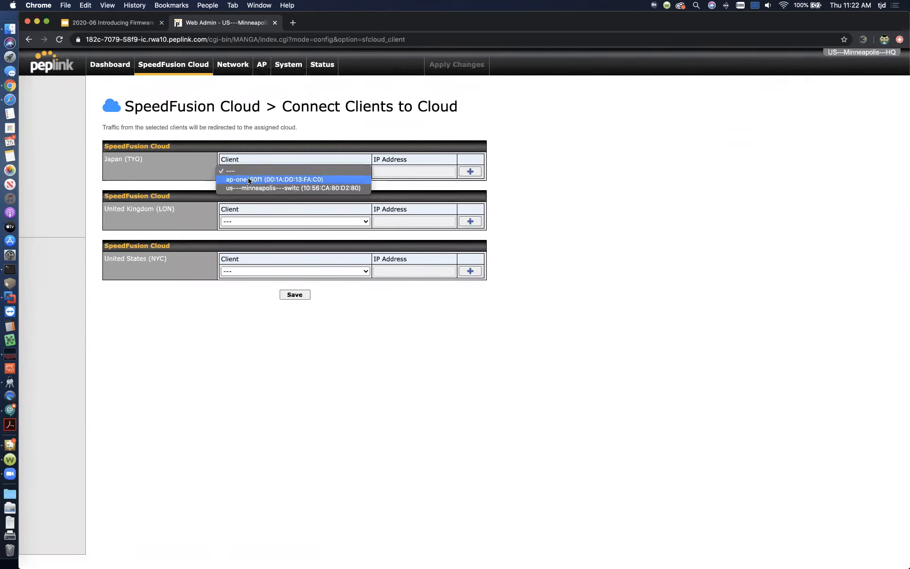
{"action": "left_click", "coordinate": [275, 179]}
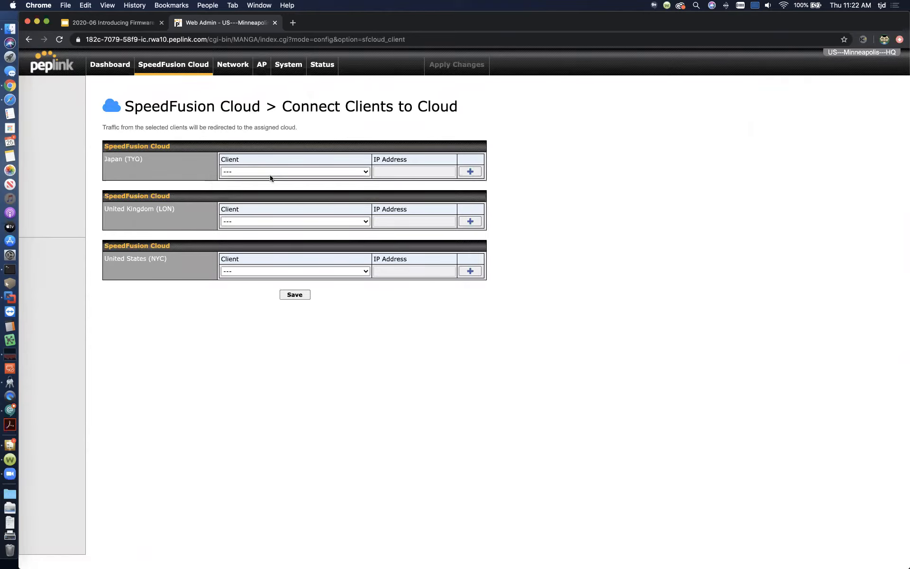
{"action": "left_click", "coordinate": [355, 173]}
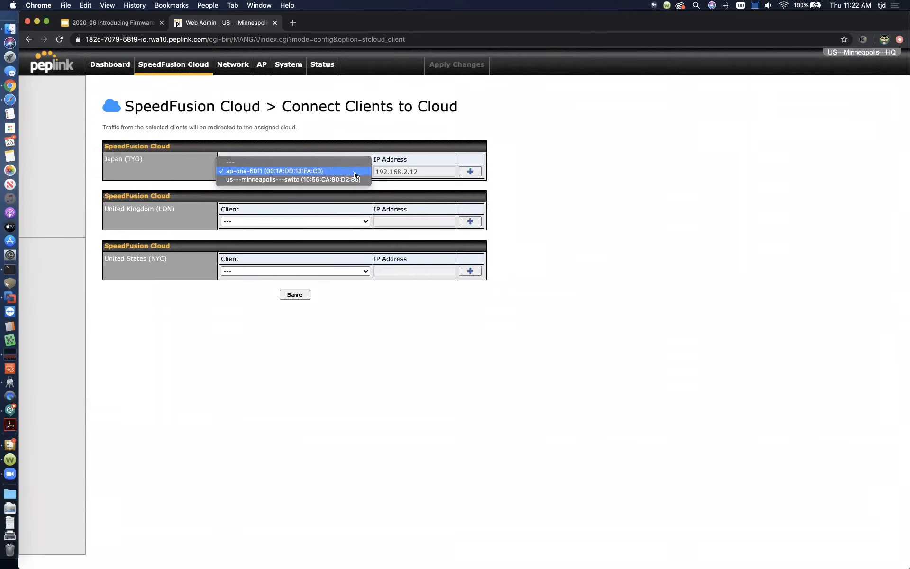
{"action": "left_click", "coordinate": [322, 164]}
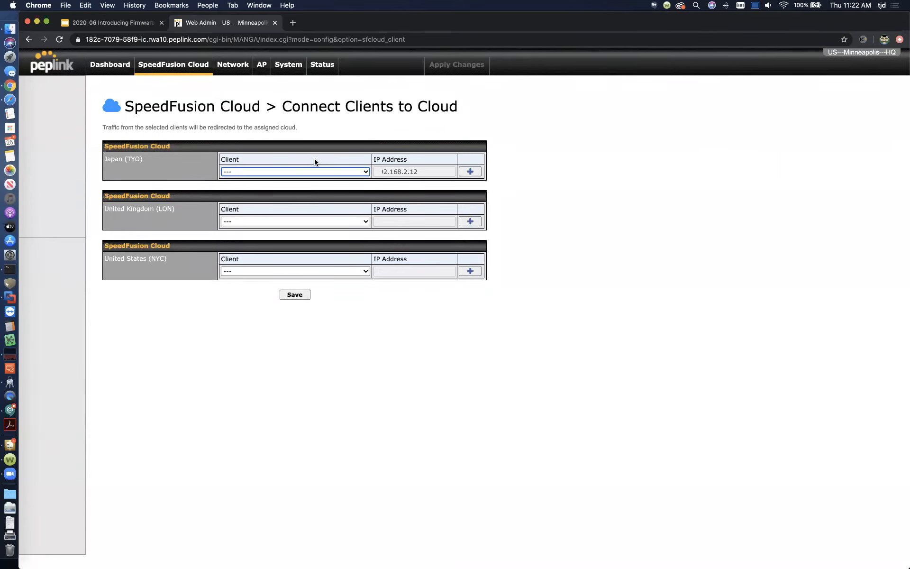
Step: Select us---minneapolis---switc as the client for the United States (NYC) cloud
{"action": "left_click", "coordinate": [334, 272]}
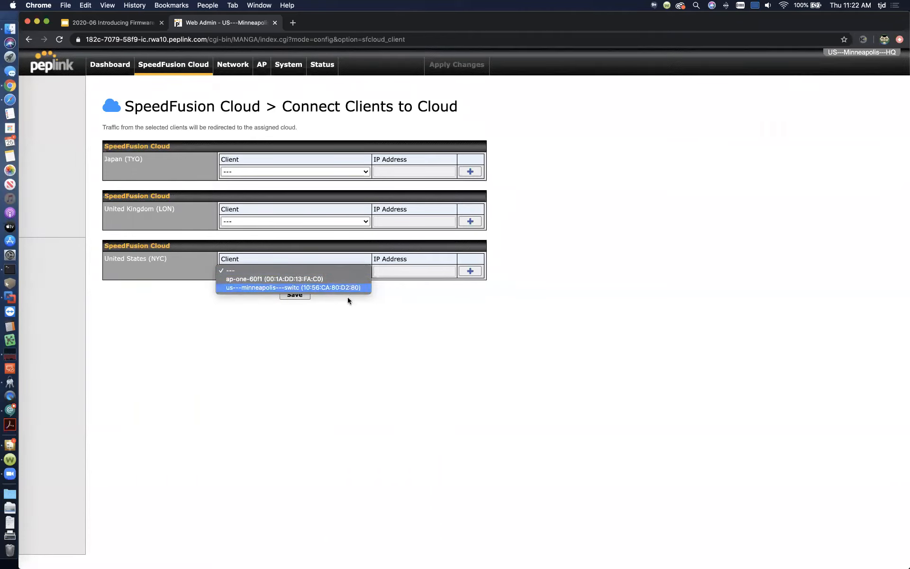
{"action": "left_click", "coordinate": [517, 311]}
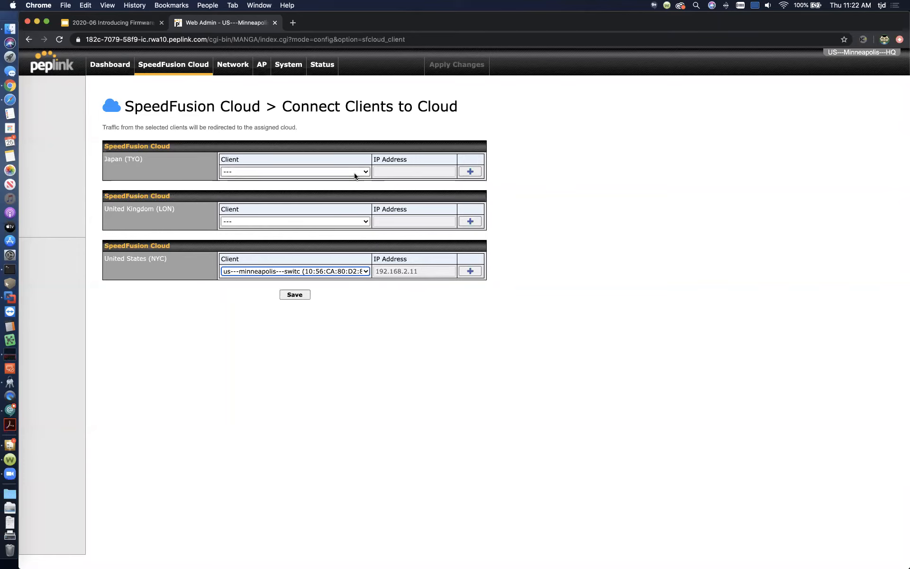
{"action": "left_click", "coordinate": [304, 315]}
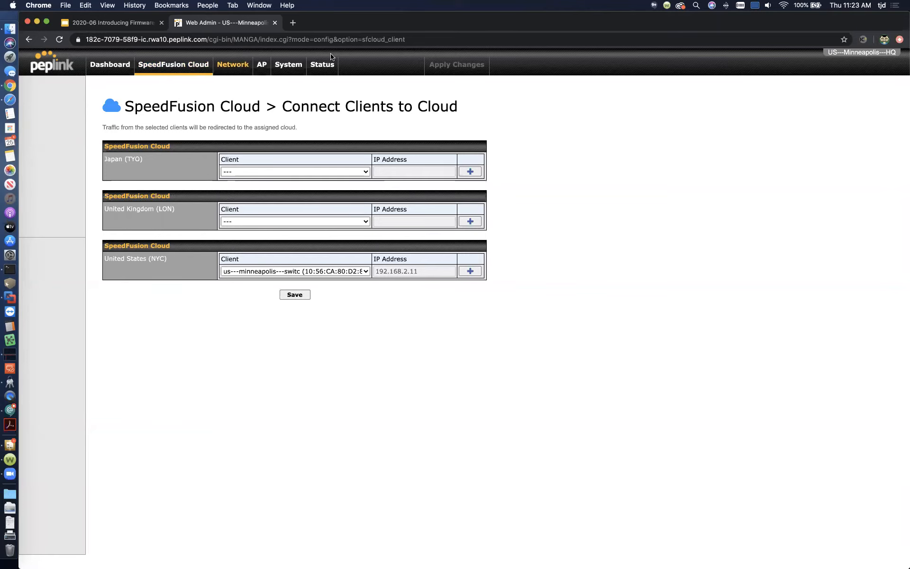
Step: Open the router's outbound policy rules in the network settings
{"action": "left_click", "coordinate": [242, 67]}
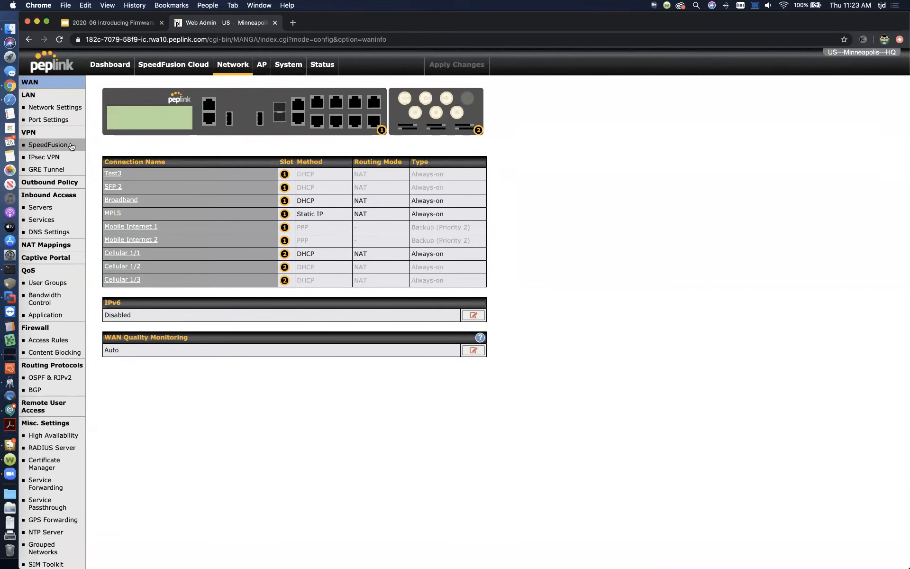
{"action": "left_click", "coordinate": [71, 145]}
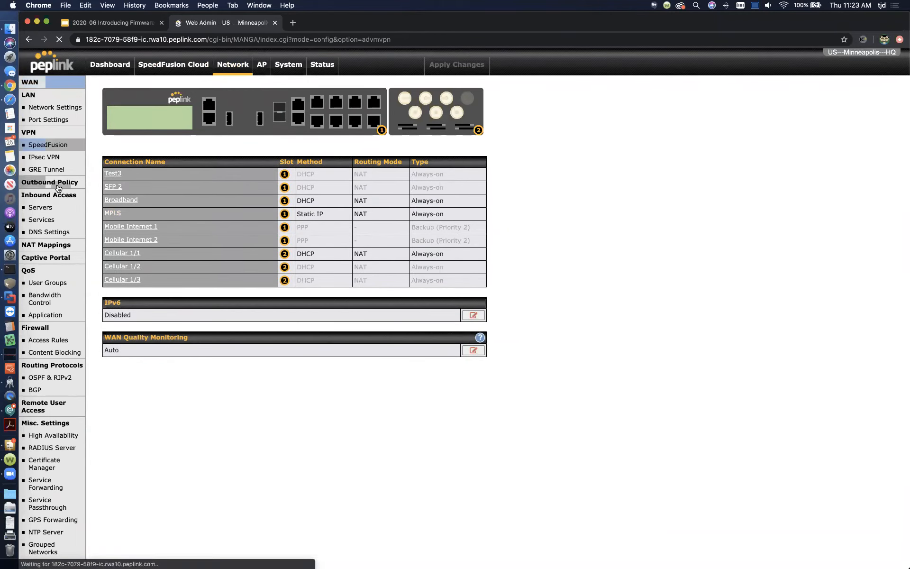
{"action": "left_click", "coordinate": [57, 185]}
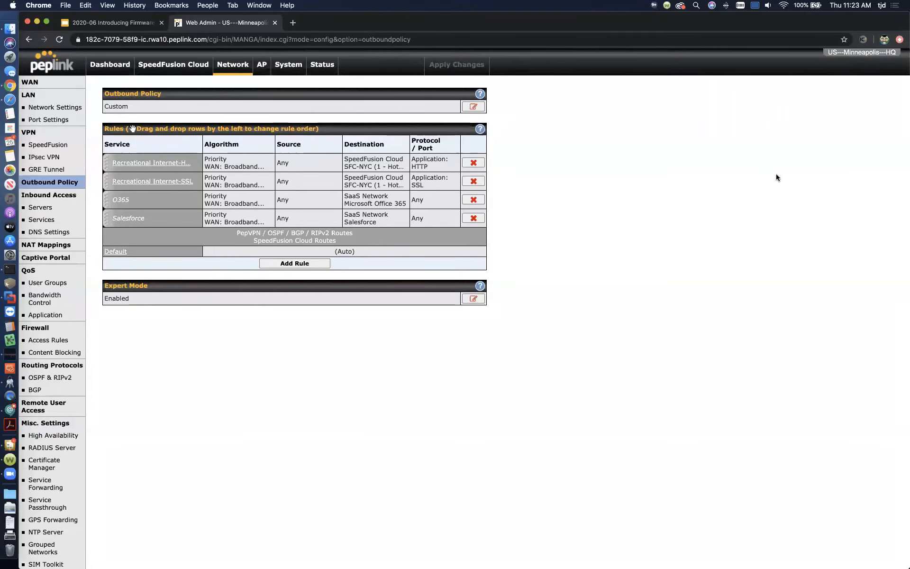
Step: Start a custom outbound rule named "SFC Test" with SpeedFusion Cloud as its destination, and discard it
{"action": "left_click", "coordinate": [302, 264]}
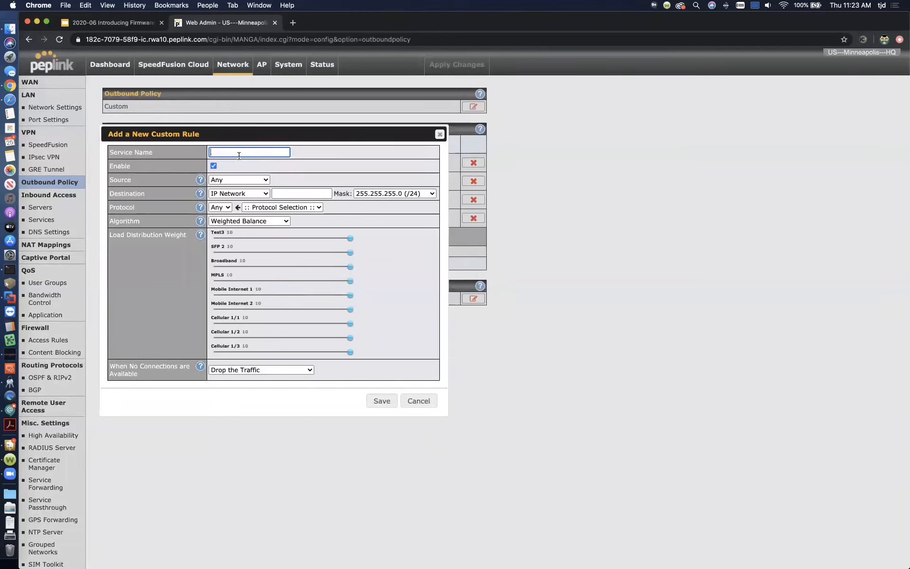
{"action": "type", "text": "SFC Test"}
{"action": "left_click", "coordinate": [246, 194]}
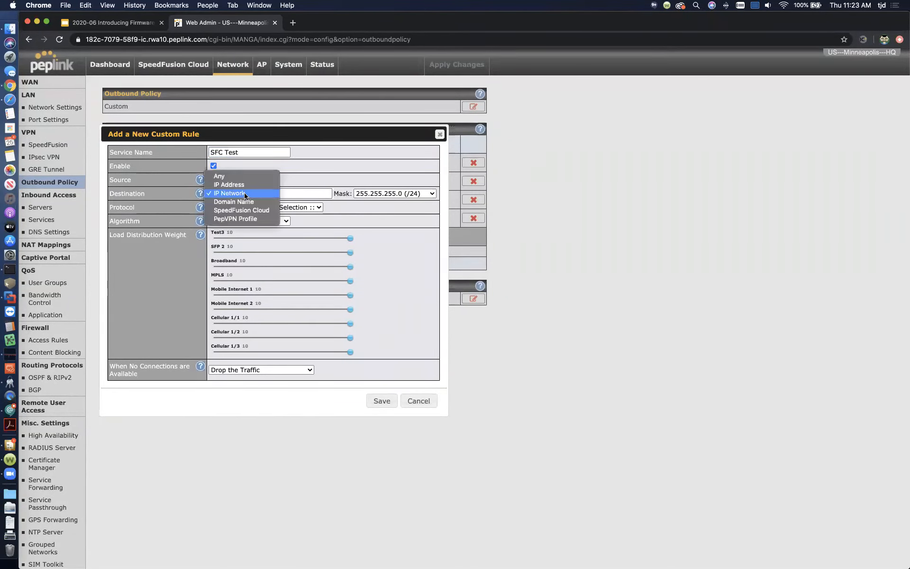
{"action": "left_click", "coordinate": [264, 210]}
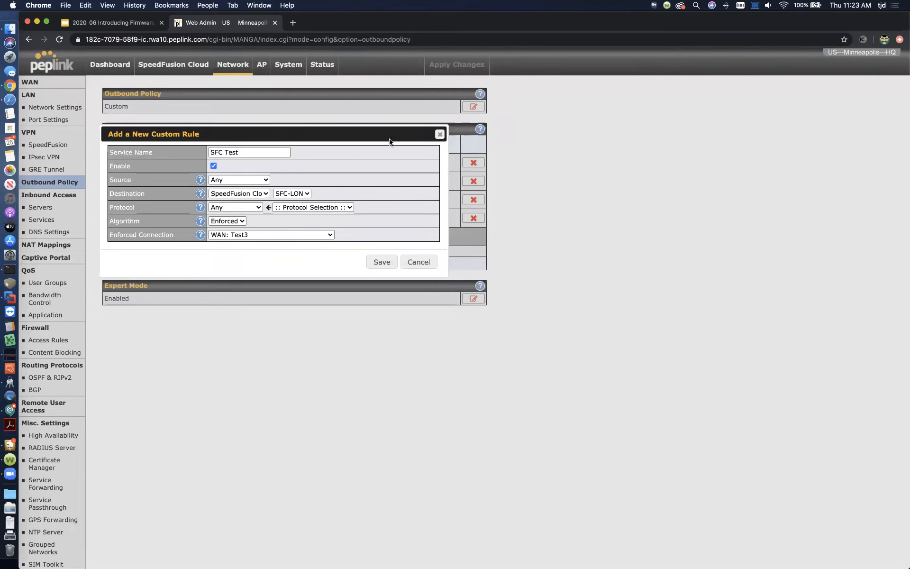
{"action": "left_click", "coordinate": [440, 134]}
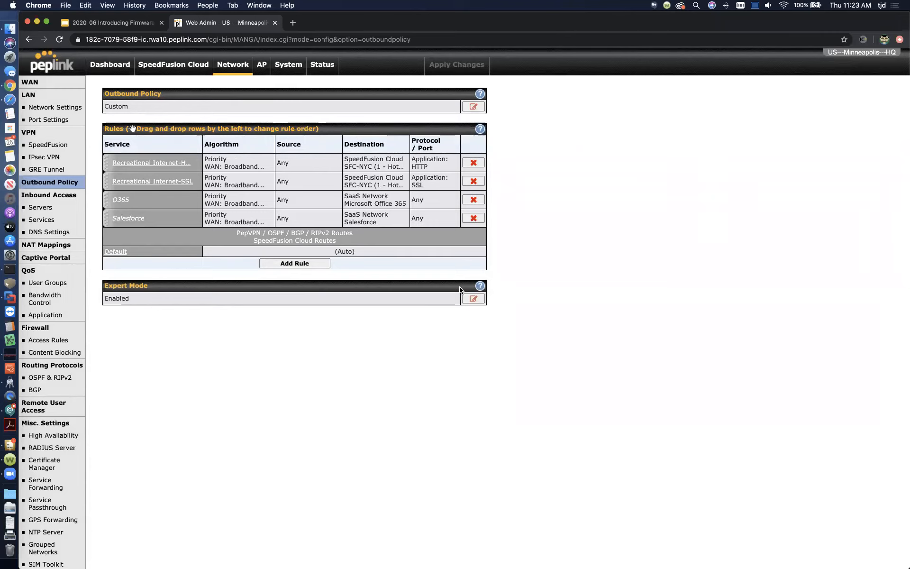
Step: Consult the help for the outbound rules table and for the available outbound policies
{"action": "left_click", "coordinate": [480, 131]}
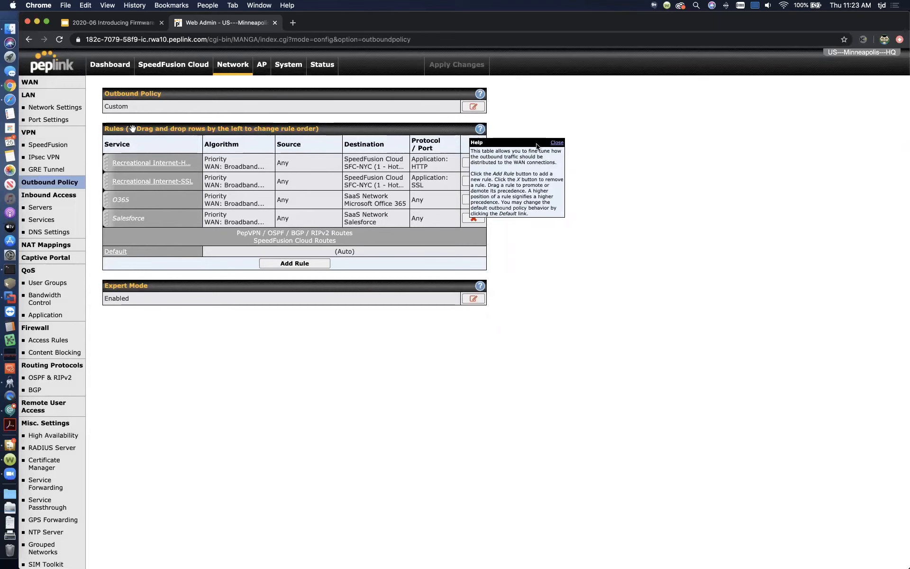
{"action": "left_click", "coordinate": [555, 143]}
{"action": "left_click", "coordinate": [480, 94]}
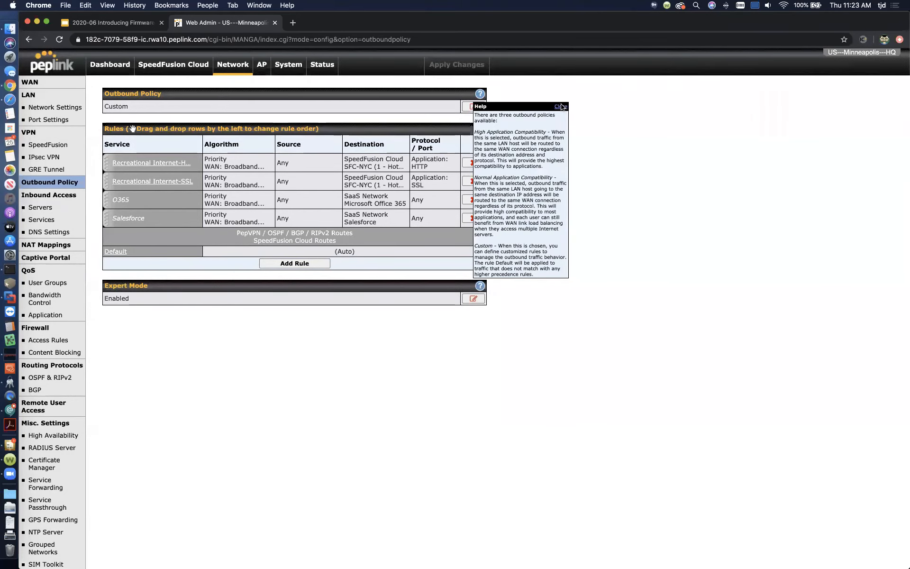
{"action": "left_click", "coordinate": [561, 107]}
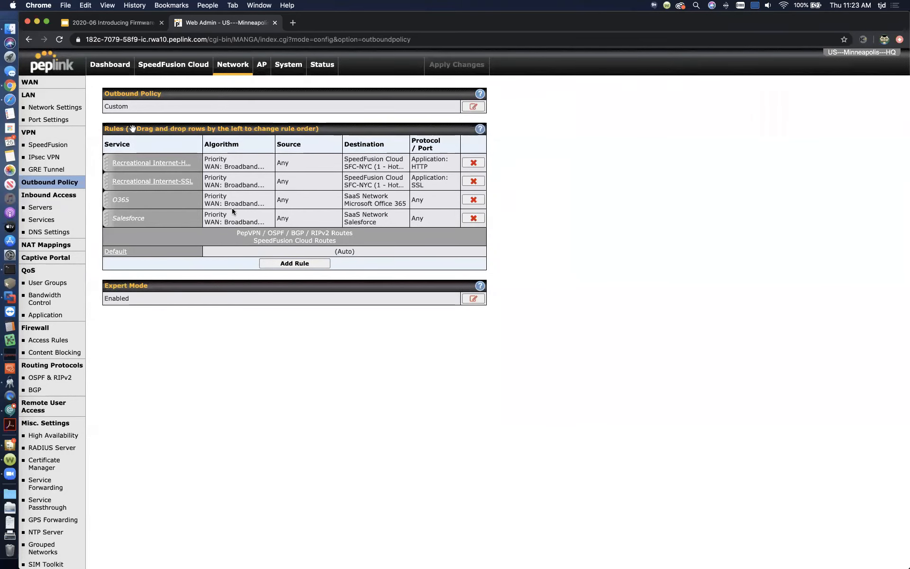
Step: Start a custom outbound rule named "SFC-VoiP & Webinar" with the SpeedFusion Cloud location SFC-NYC as its destination
{"action": "left_click", "coordinate": [300, 264]}
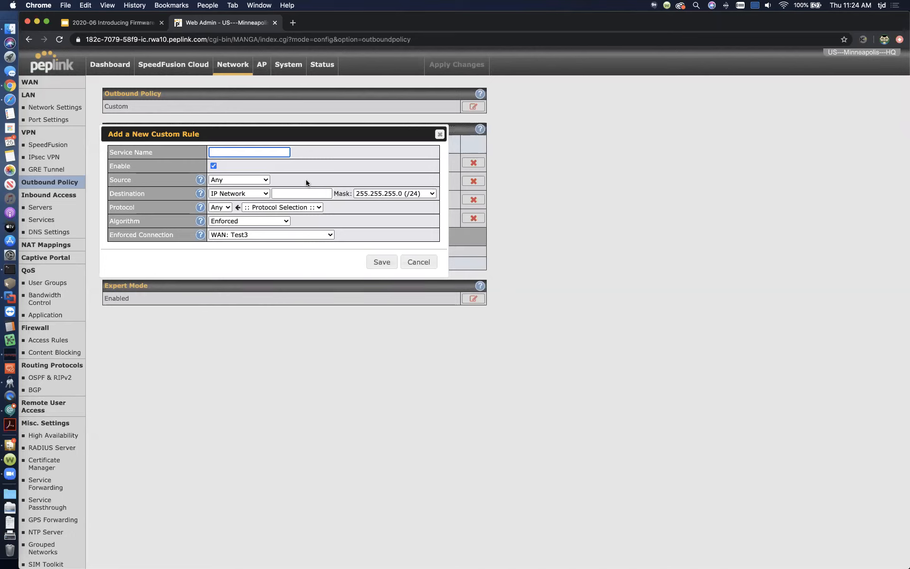
{"action": "type", "text": "SFC-VoiP & Webinar"}
{"action": "left_click", "coordinate": [242, 194]}
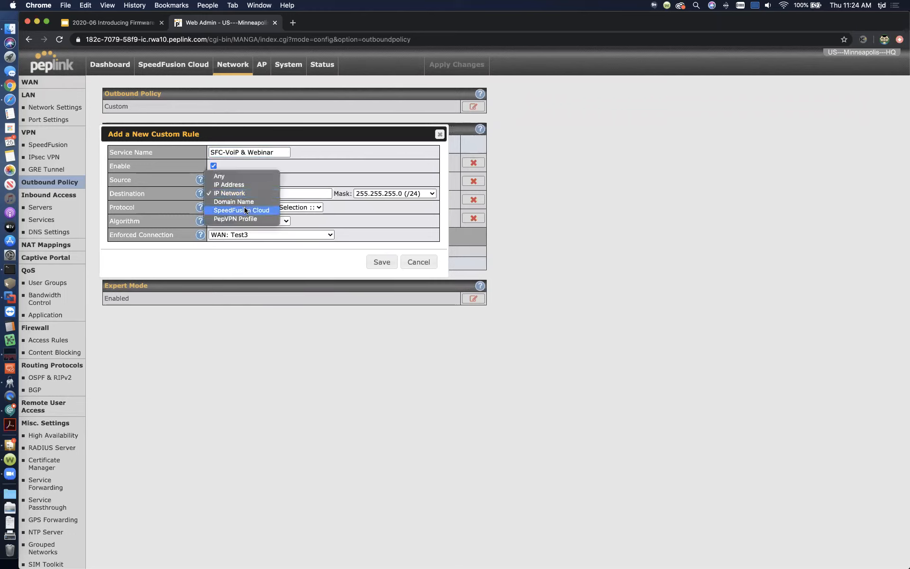
{"action": "left_click", "coordinate": [246, 211]}
{"action": "left_click", "coordinate": [290, 196]}
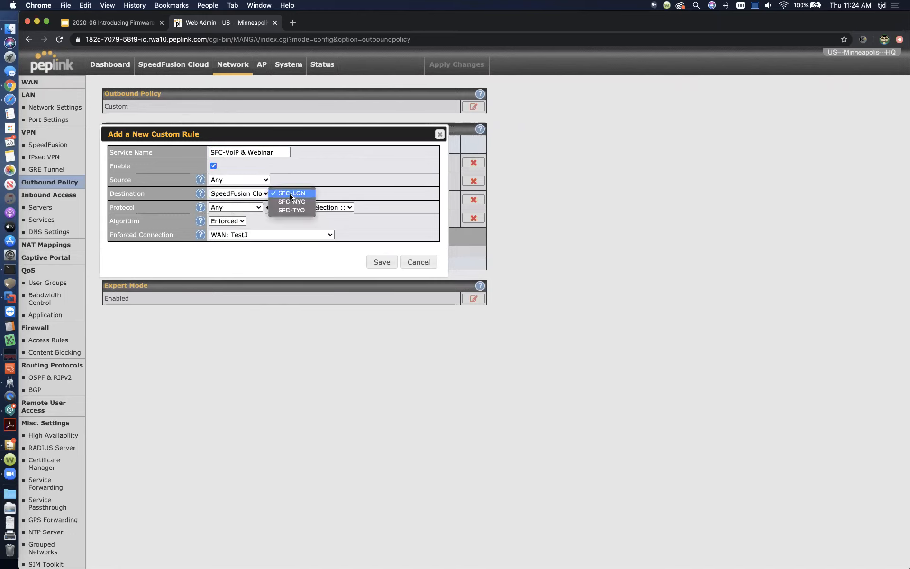
{"action": "left_click", "coordinate": [294, 202]}
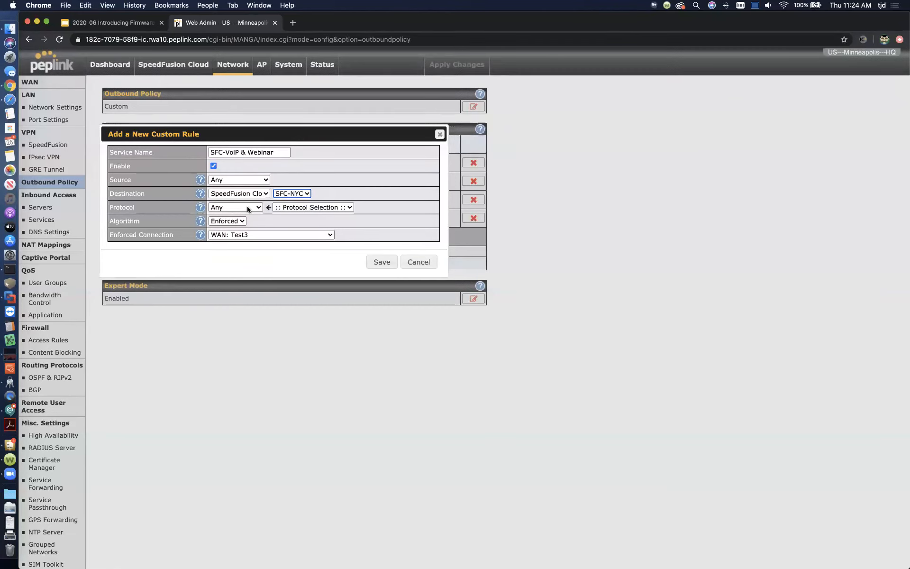
Step: Set the rule's protocol to Application with All Supported VoIP Protocols
{"action": "left_click", "coordinate": [250, 207]}
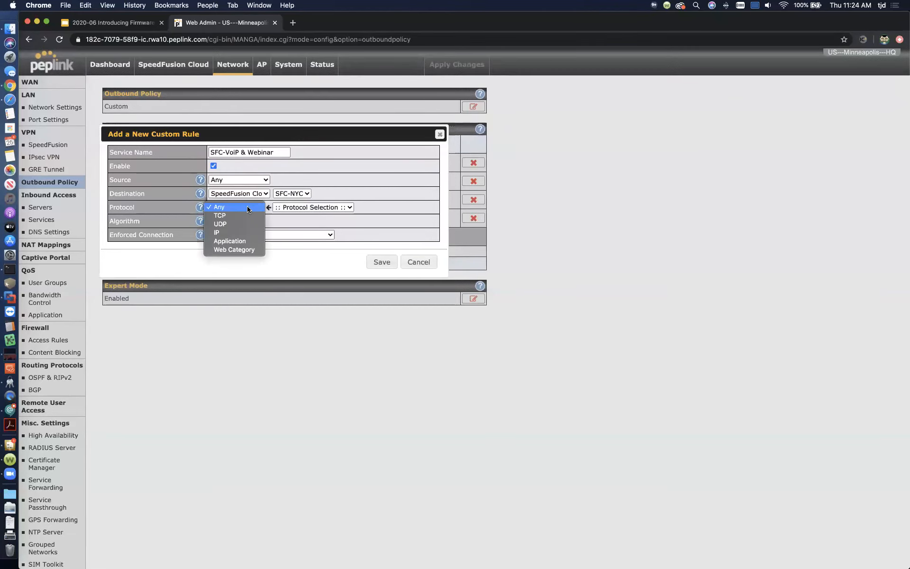
{"action": "left_click", "coordinate": [249, 241]}
{"action": "left_click", "coordinate": [326, 207]}
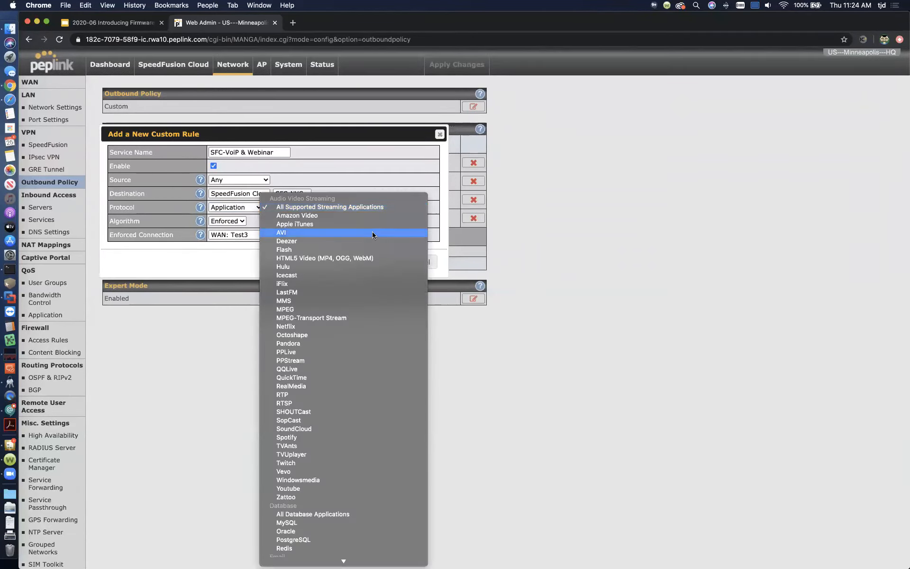
{"action": "scroll", "coordinate": [373, 235], "scroll_direction": "down", "scroll_amount": 3}
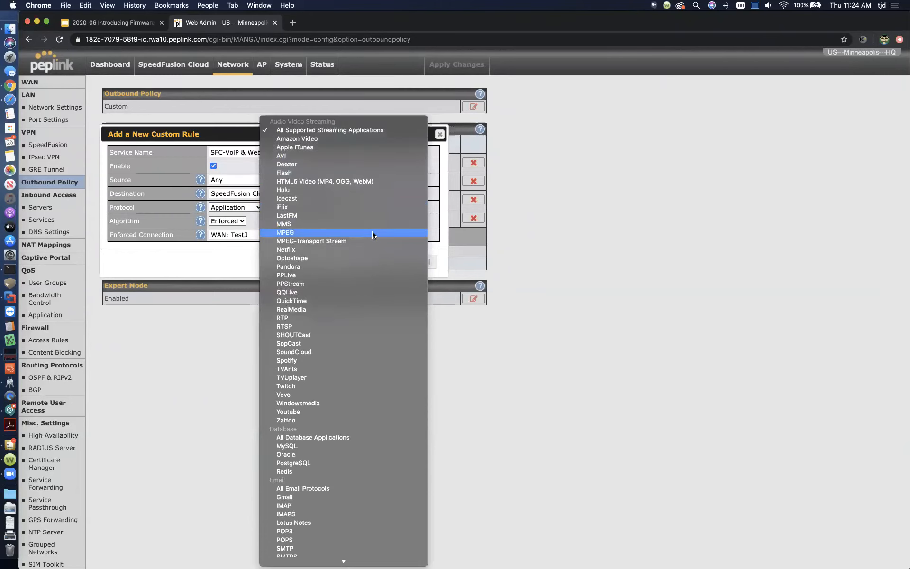
{"action": "scroll", "coordinate": [366, 192], "scroll_direction": "down", "scroll_amount": 10}
{"action": "scroll", "coordinate": [366, 193], "scroll_direction": "down", "scroll_amount": 20}
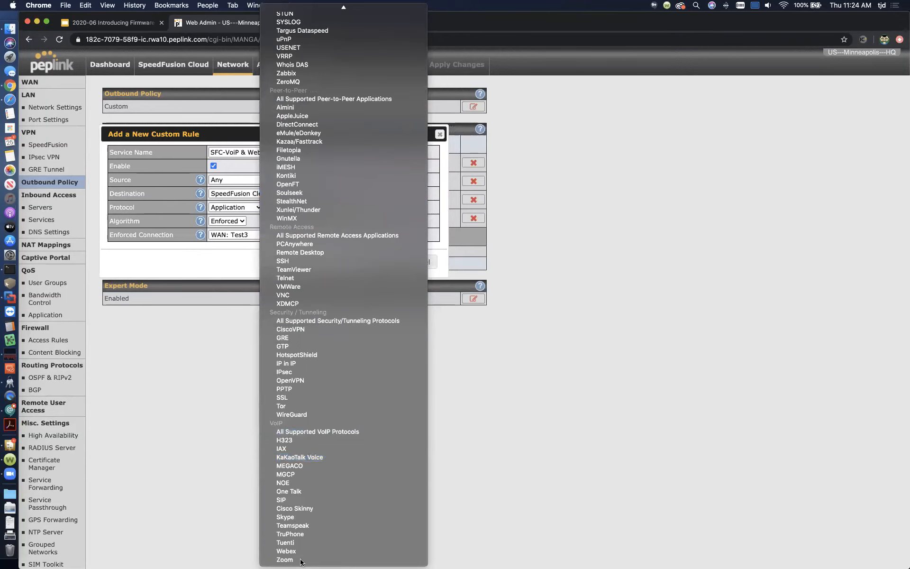
{"action": "left_click", "coordinate": [339, 432]}
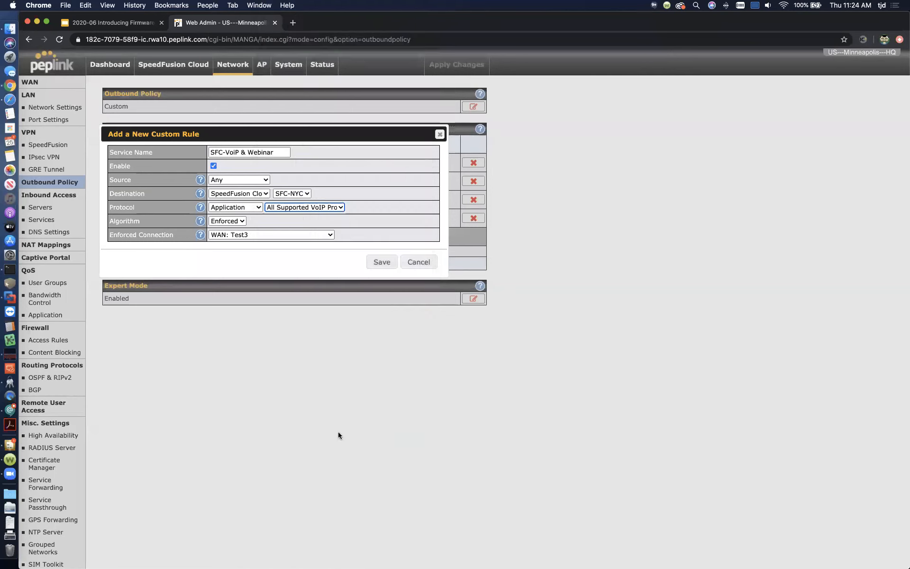
Step: Set the rule's algorithm to Priority, rank the SFC-NYC WAN smoothing tunnel (2) highest, and discard the rule
{"action": "left_click", "coordinate": [228, 221]}
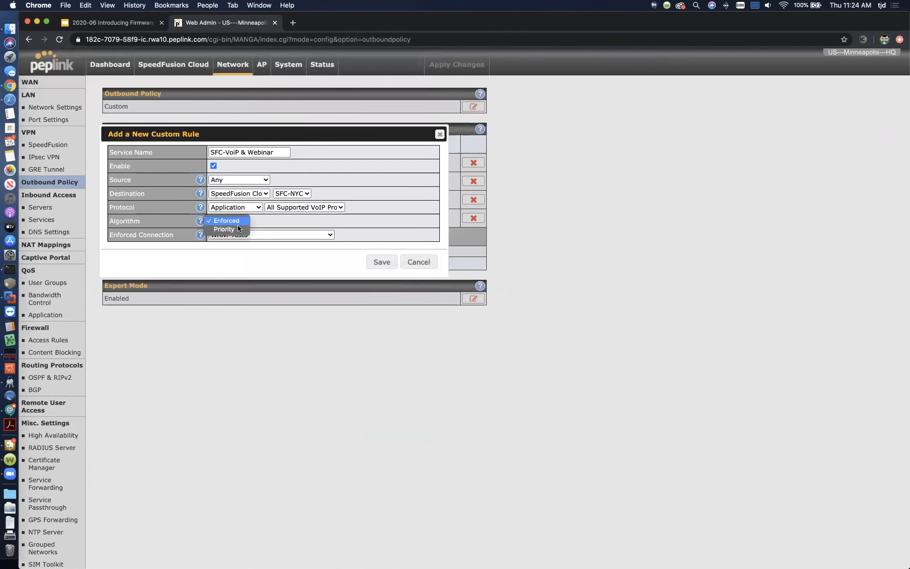
{"action": "left_click", "coordinate": [239, 231]}
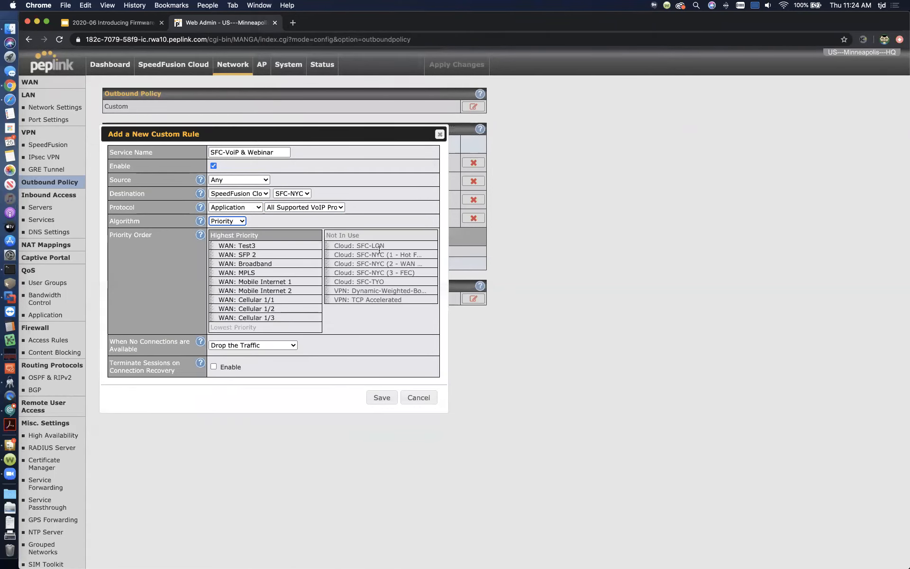
{"action": "left_click_drag", "start_coordinate": [331, 264], "coordinate": [226, 247]}
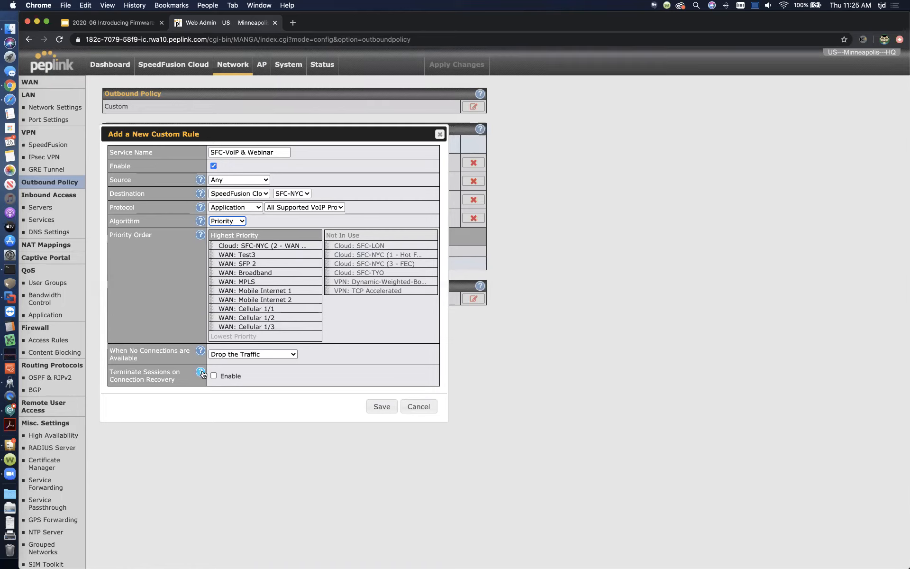
{"action": "left_click", "coordinate": [259, 353]}
{"action": "left_click", "coordinate": [349, 341]}
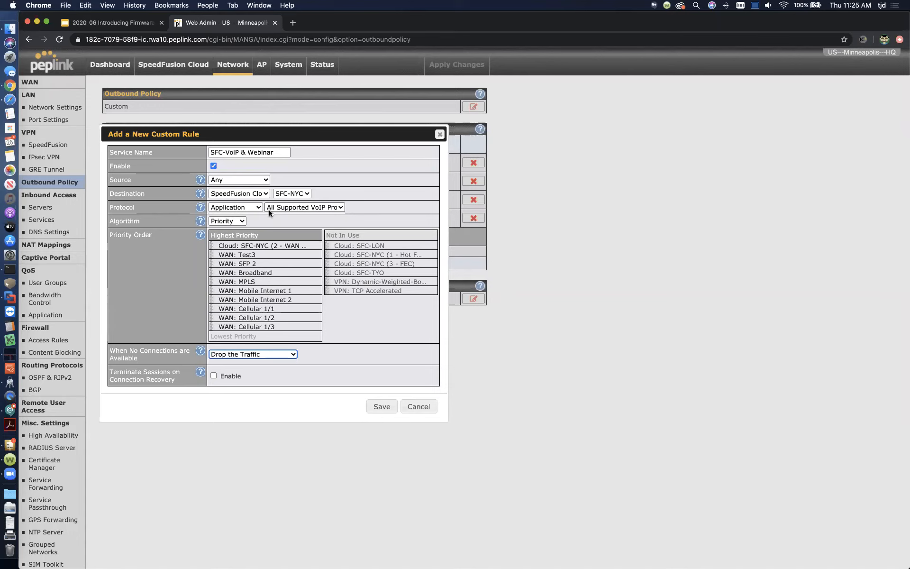
{"action": "left_click", "coordinate": [414, 406]}
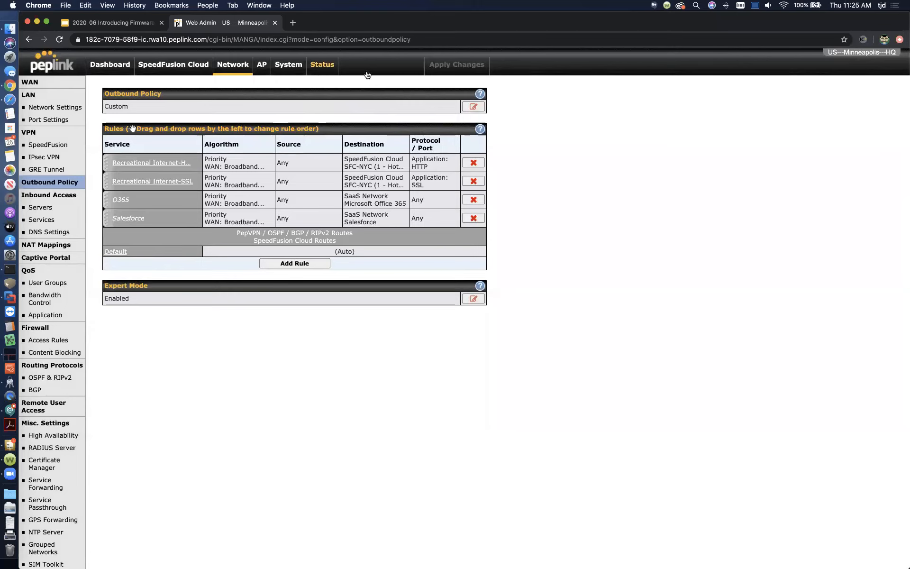
Step: Open the SpeedFusion status and expand the SFC-TYO, SFC-LON and SFC-NYC hot failover peers to examine their WAN connections
{"action": "left_click", "coordinate": [322, 64]}
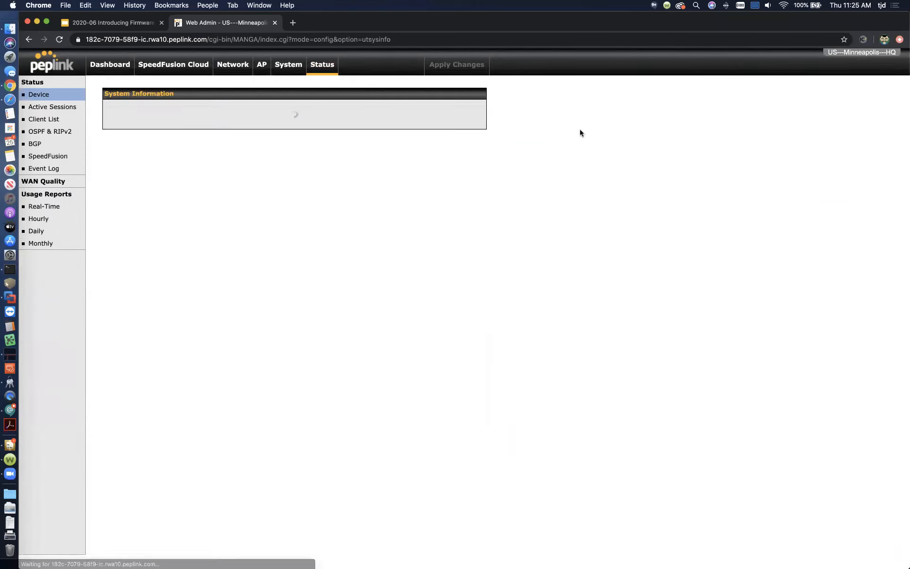
{"action": "left_click", "coordinate": [48, 156]}
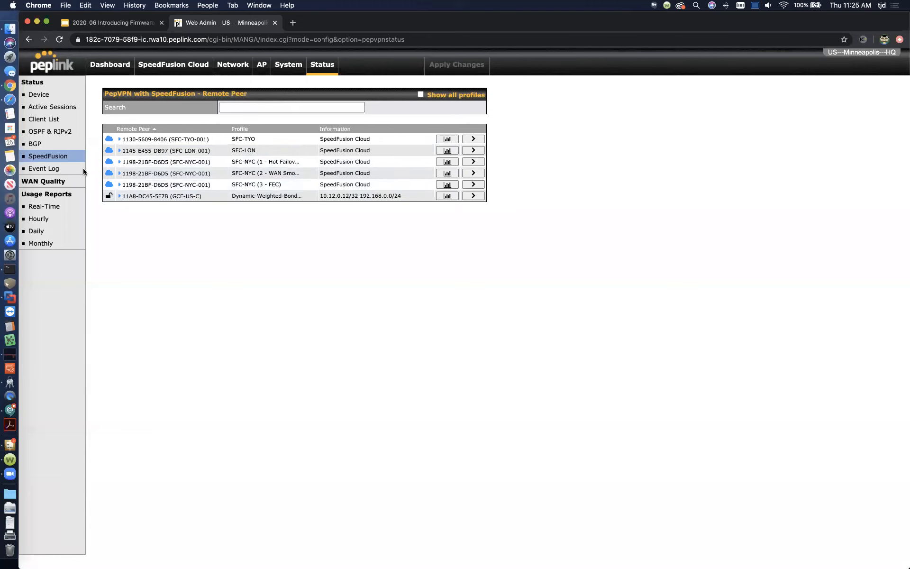
{"action": "left_click", "coordinate": [119, 140]}
{"action": "left_click", "coordinate": [120, 241]}
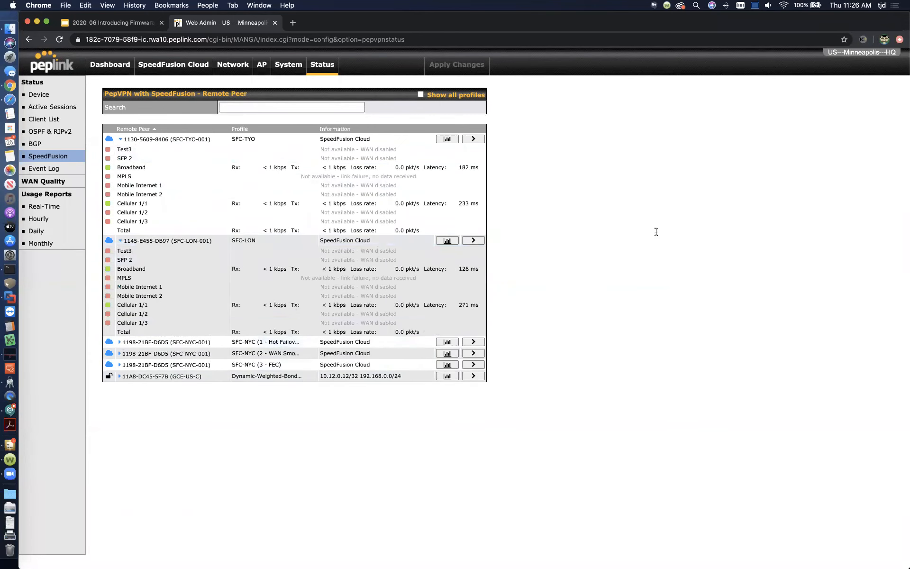
{"action": "left_click", "coordinate": [120, 342]}
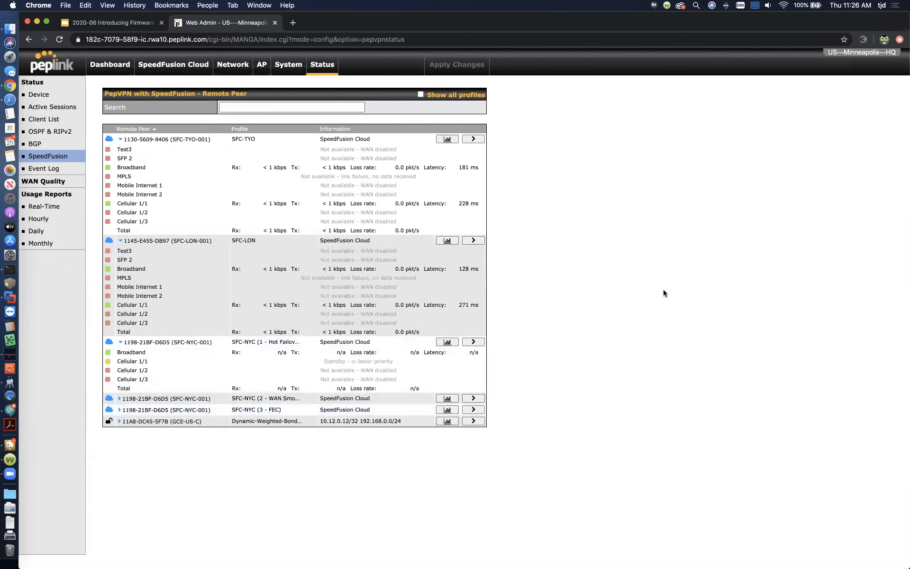